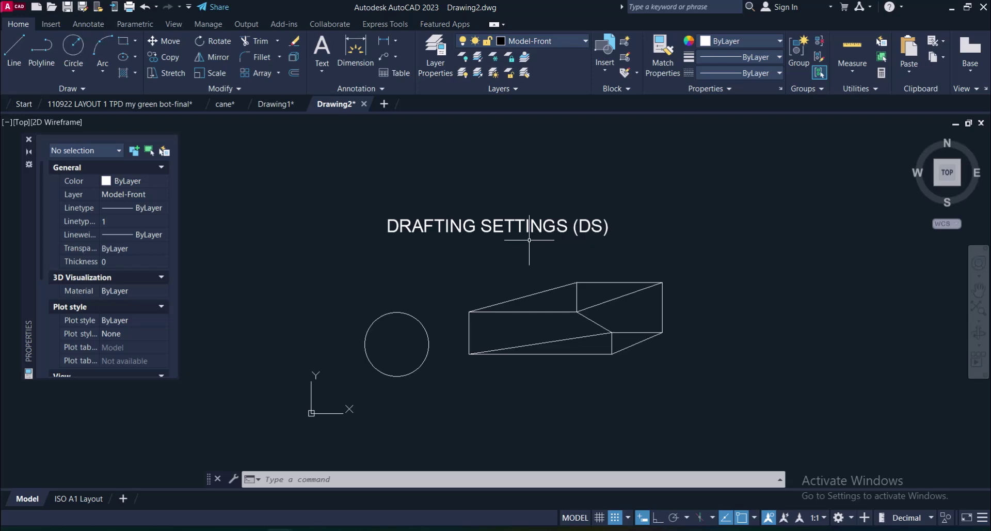
In the drafting settings, set the snap X and Y spacing to 20 with equal spacing kept on
key(Return)
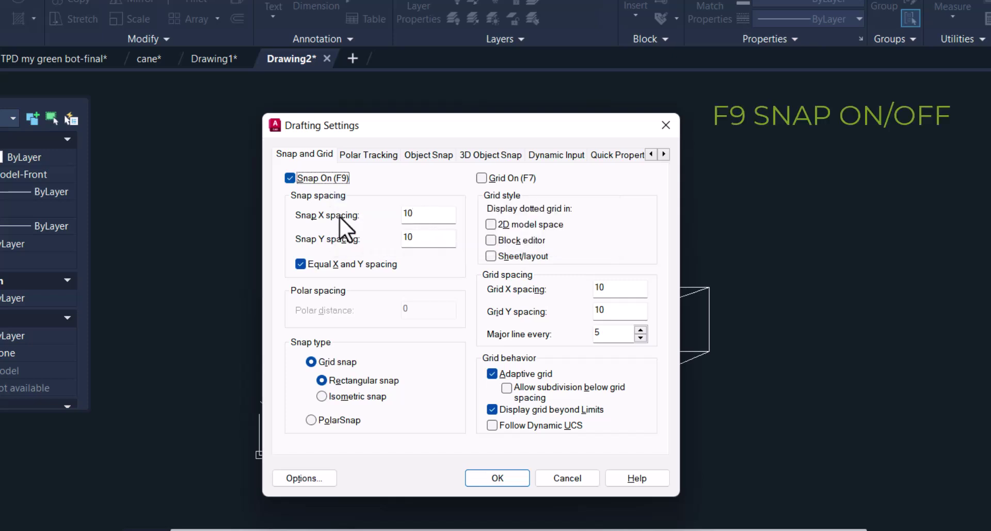
click(419, 217)
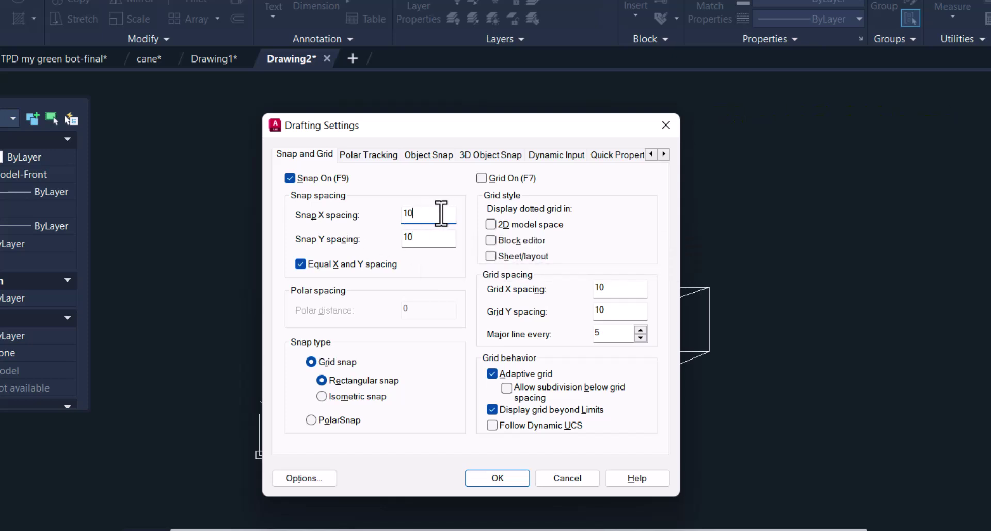
drag(442, 212, 392, 218)
text(20)
click(424, 239)
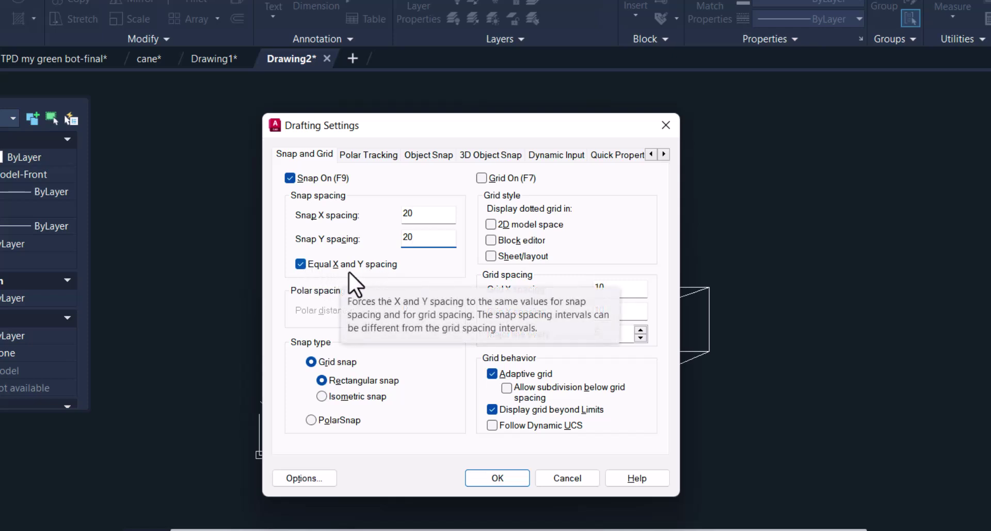
click(428, 213)
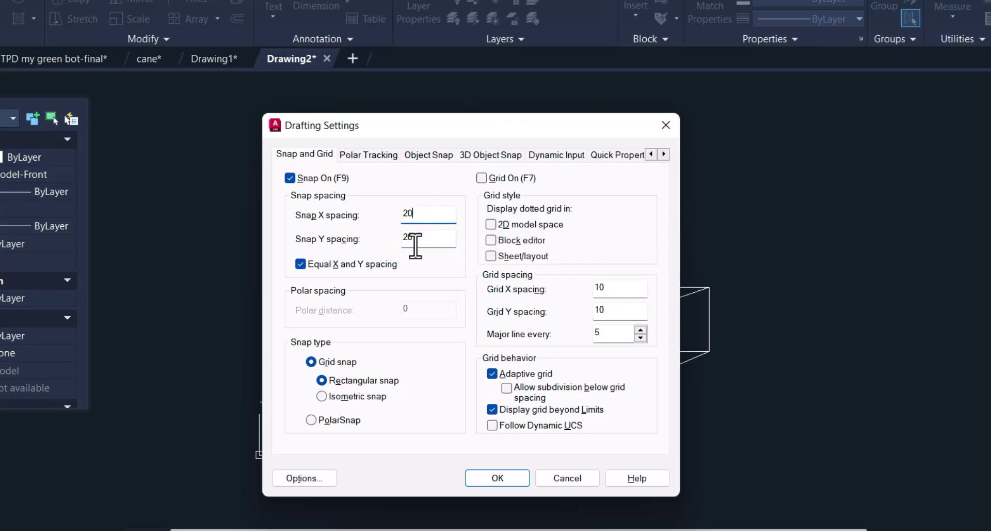
click(496, 474)
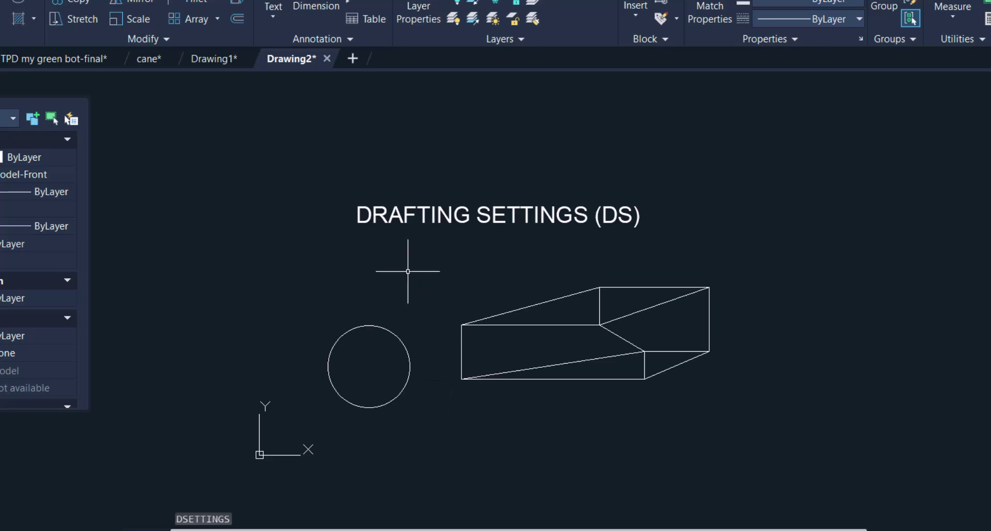
Draw a 200-unit-wide rectangle around the DRAFTING SETTINGS (DS) title with the Line command, using the snap points
text(l)
key(Return)
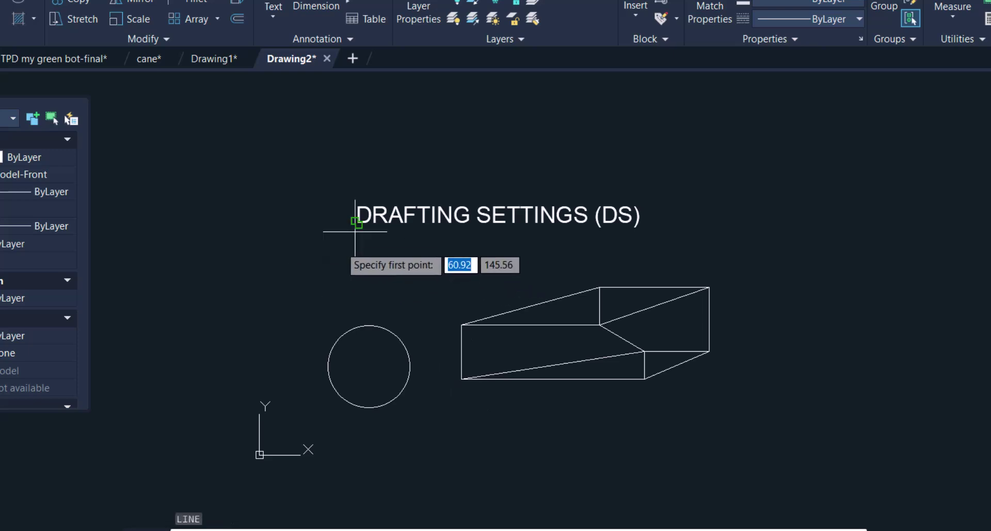
click(323, 231)
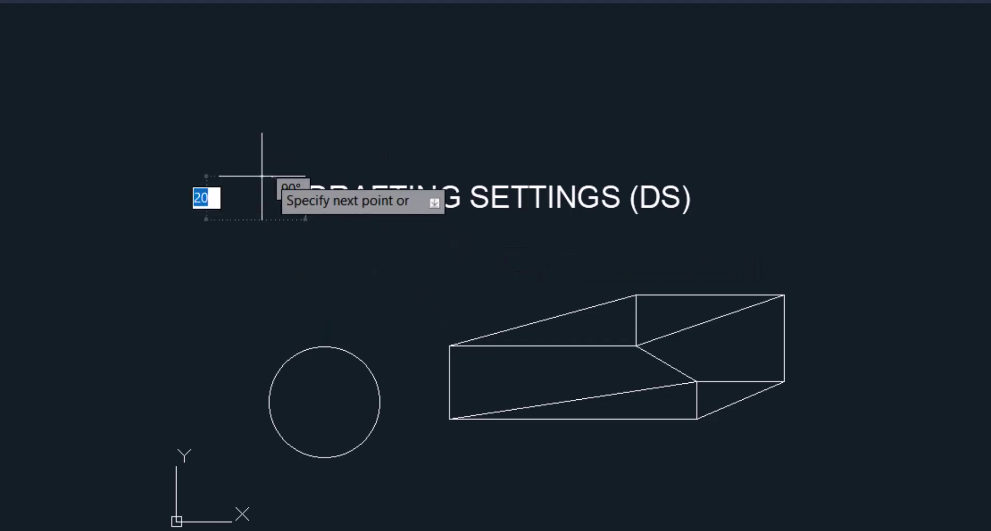
click(263, 133)
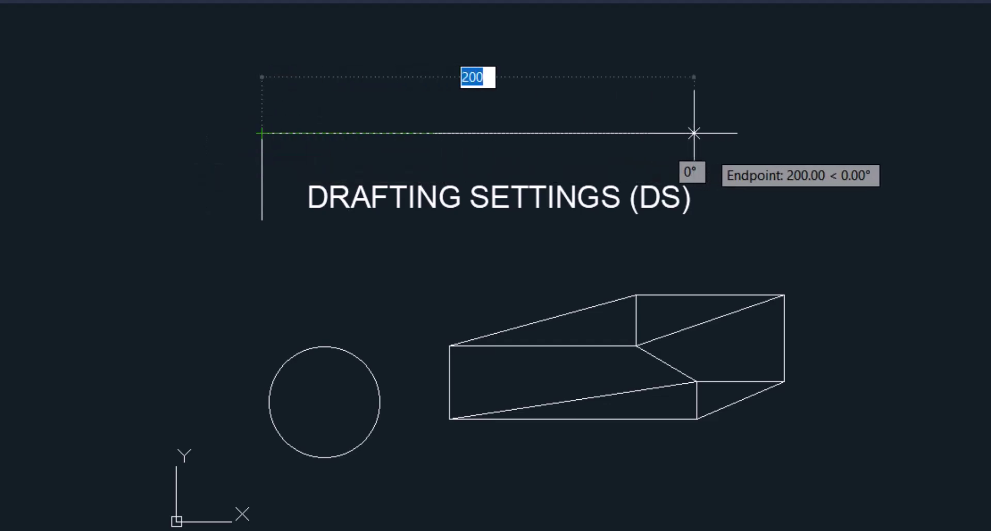
click(694, 133)
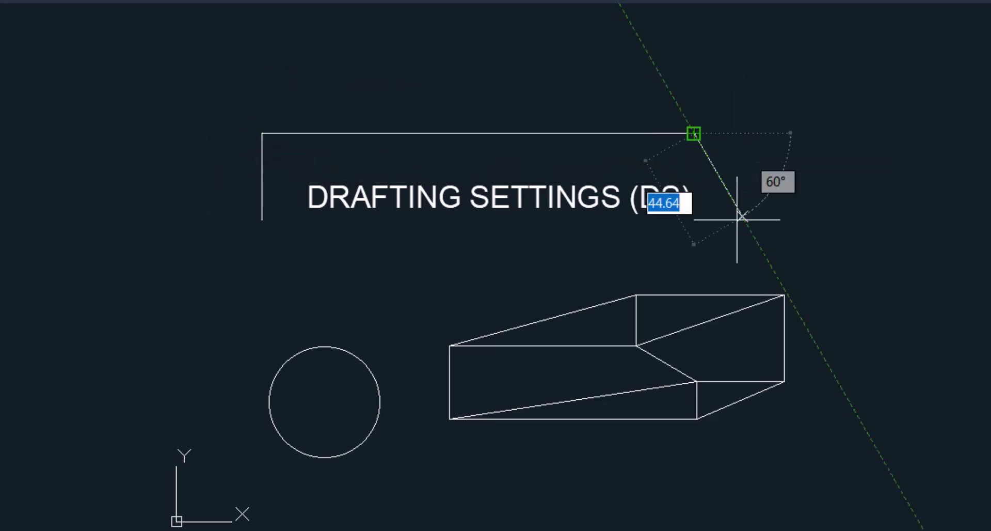
click(694, 219)
click(263, 220)
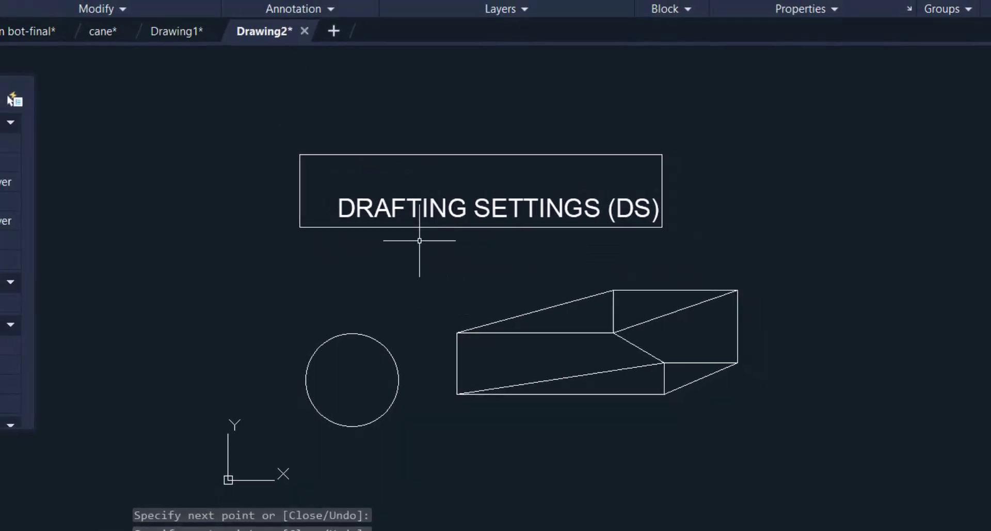
In the drafting settings, turn snap off and turn the grid on
text(DS)
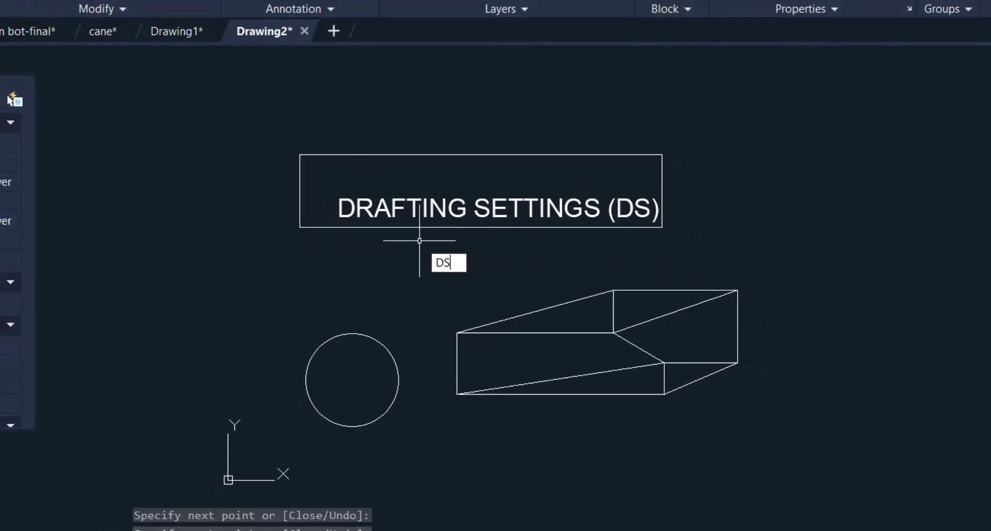
key(Return)
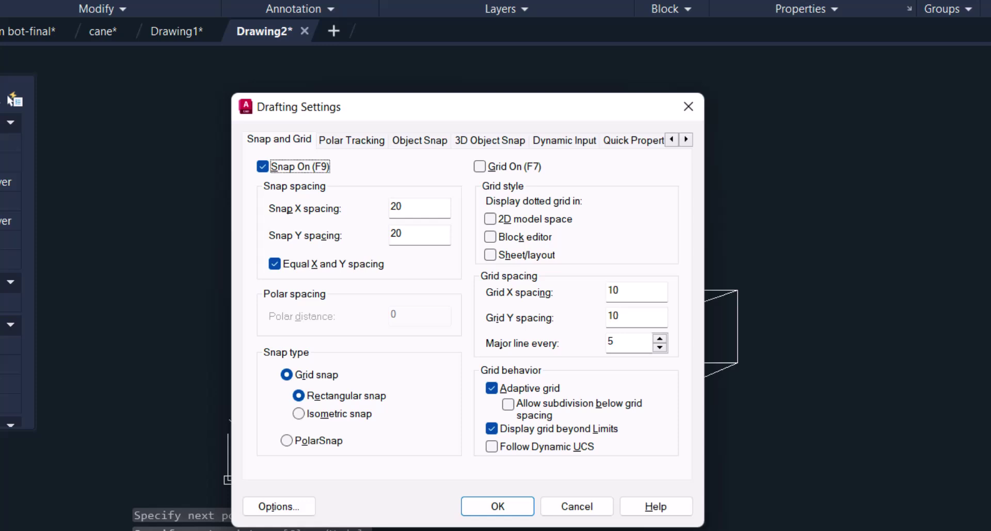
click(423, 237)
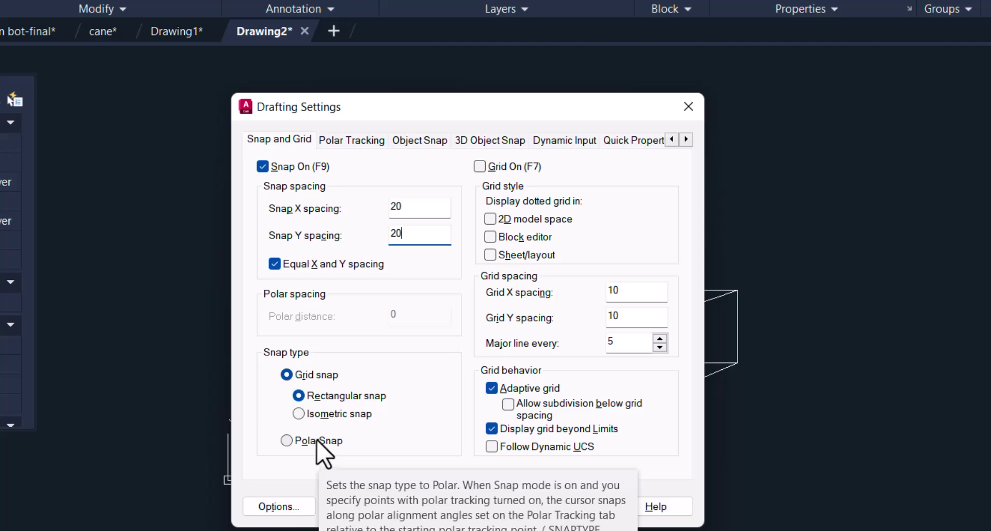
click(265, 170)
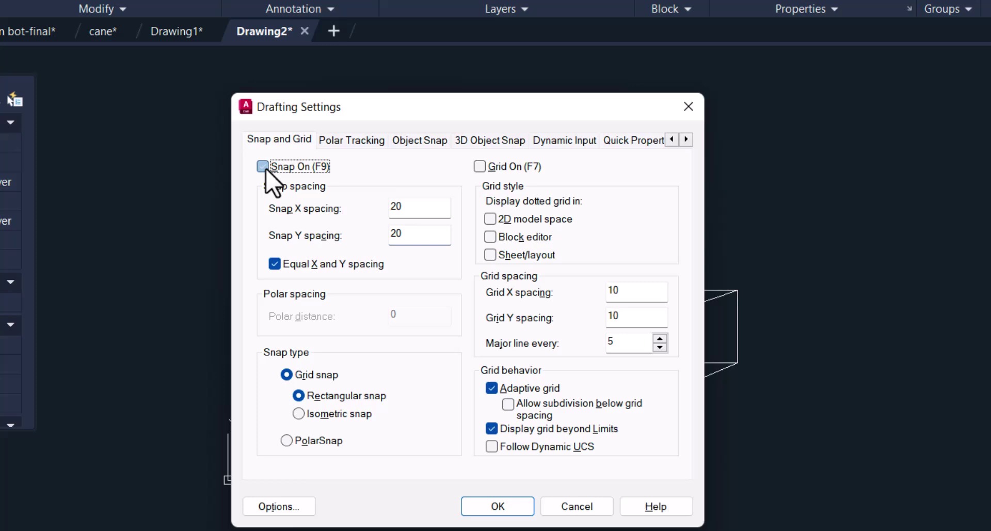
click(479, 166)
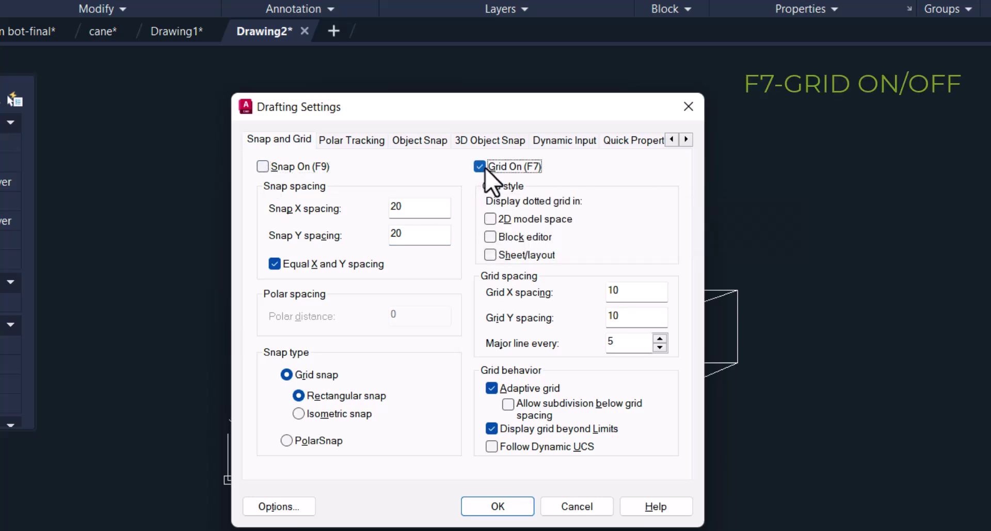
click(499, 505)
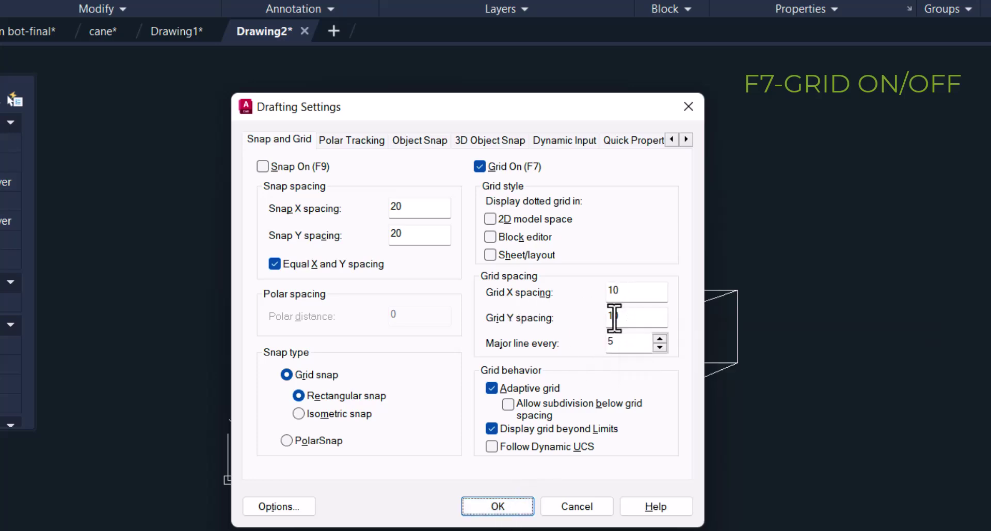
click(510, 506)
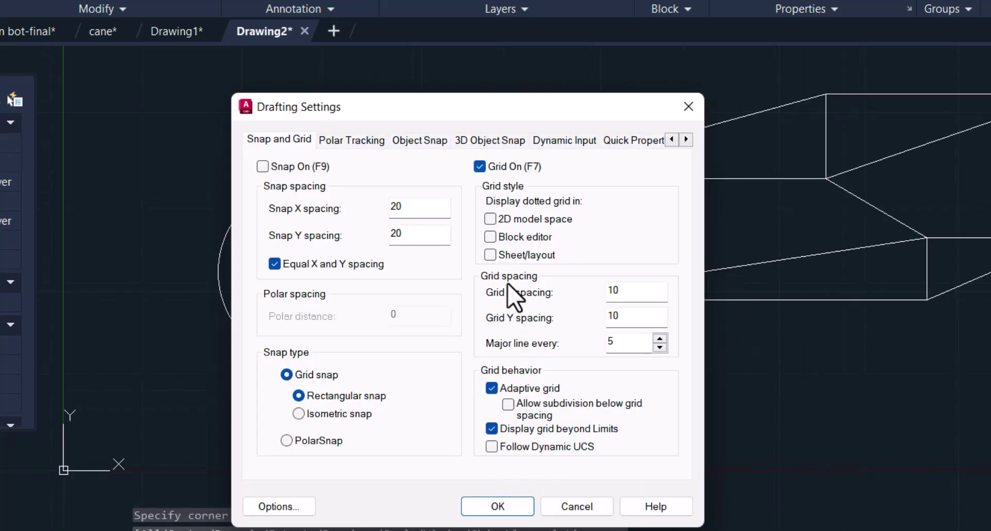
Set the grid style to dotted for 2D model space, the block editor and sheet/layout
click(490, 254)
click(490, 236)
click(490, 218)
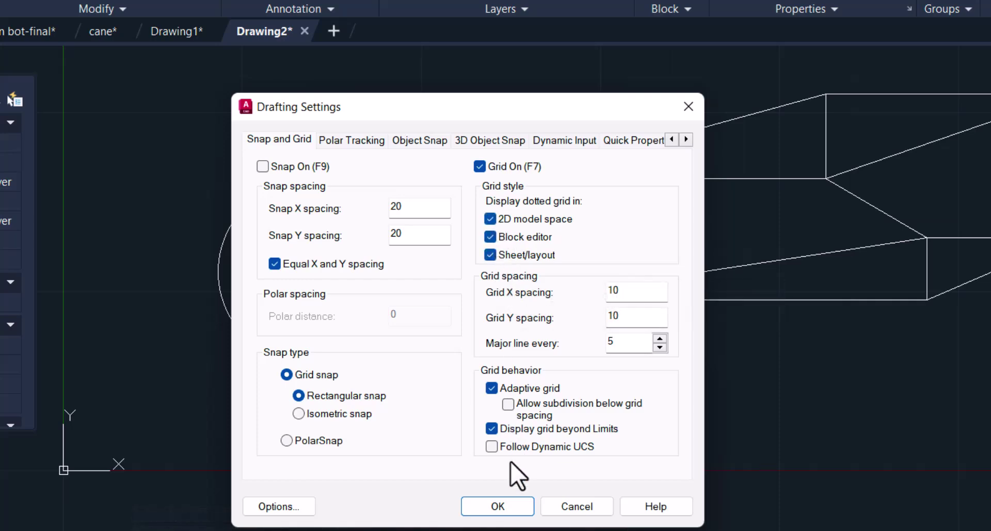
click(497, 506)
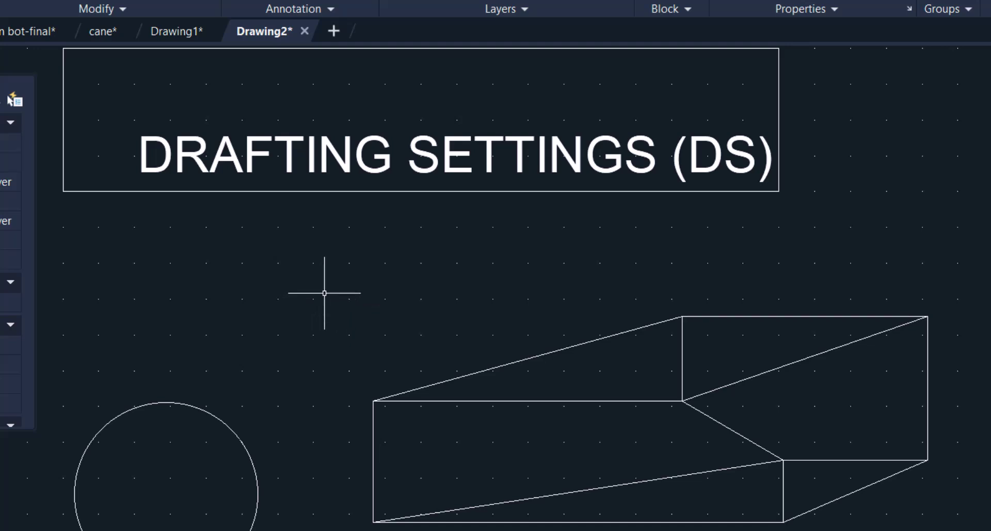
text(l)
key(Return)
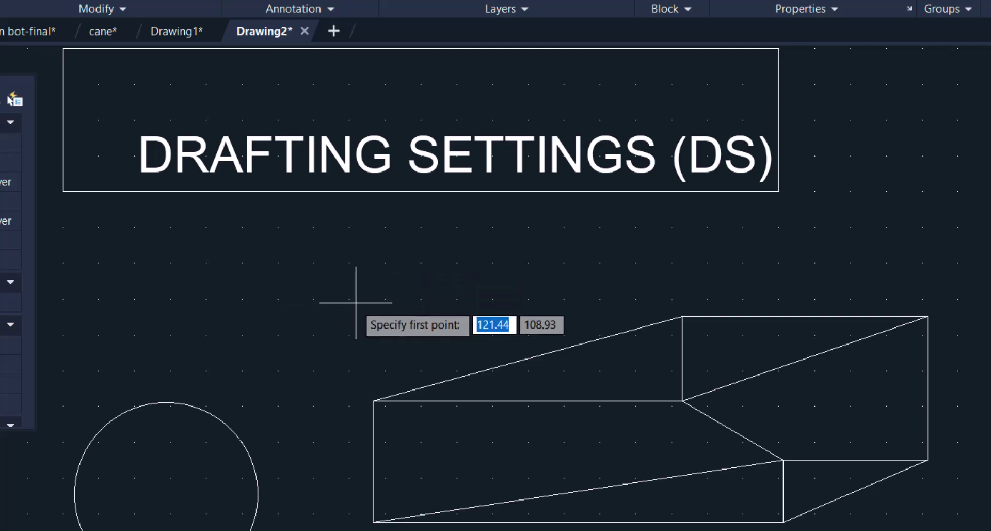
middle_drag(410, 339, 422, 268)
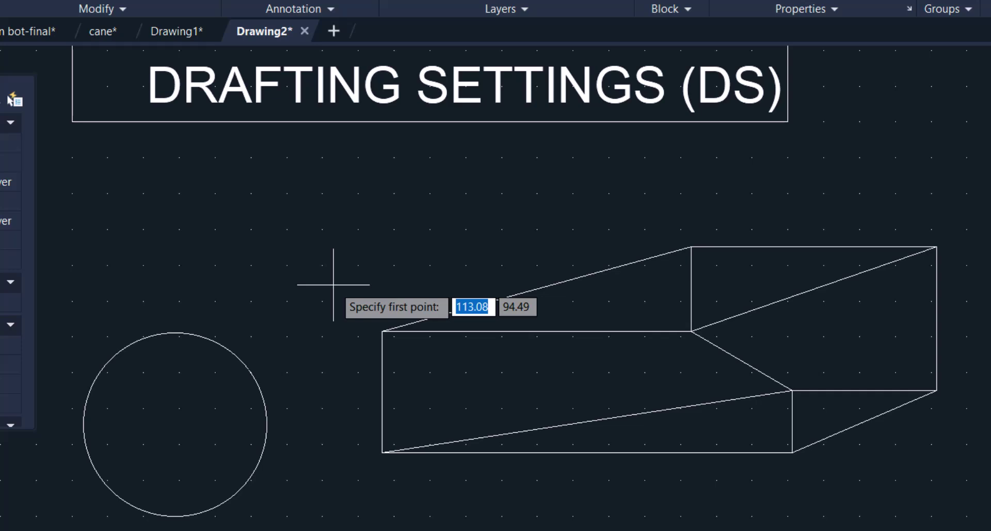
key(Escape)
In the drafting settings, turn snap on and set the snap X and Y spacing to 10
text(ds)
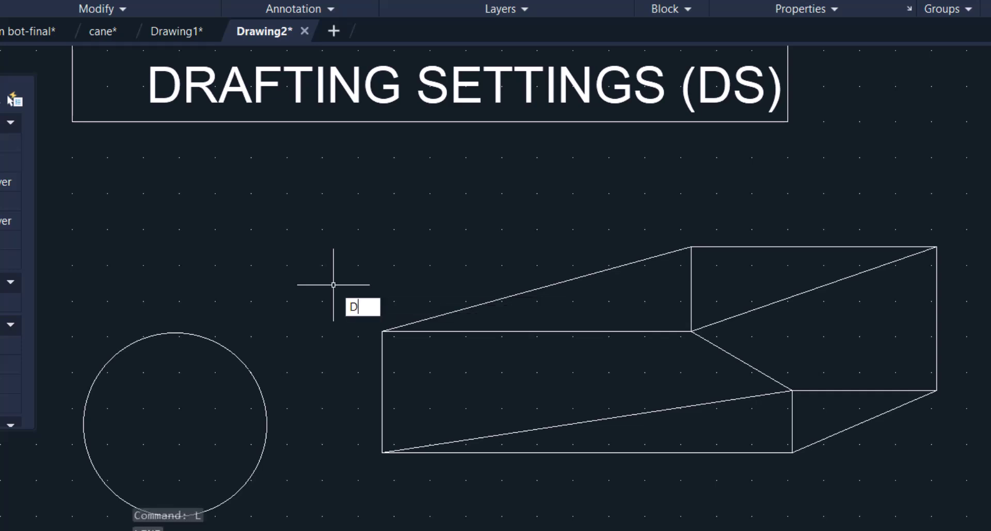
key(Return)
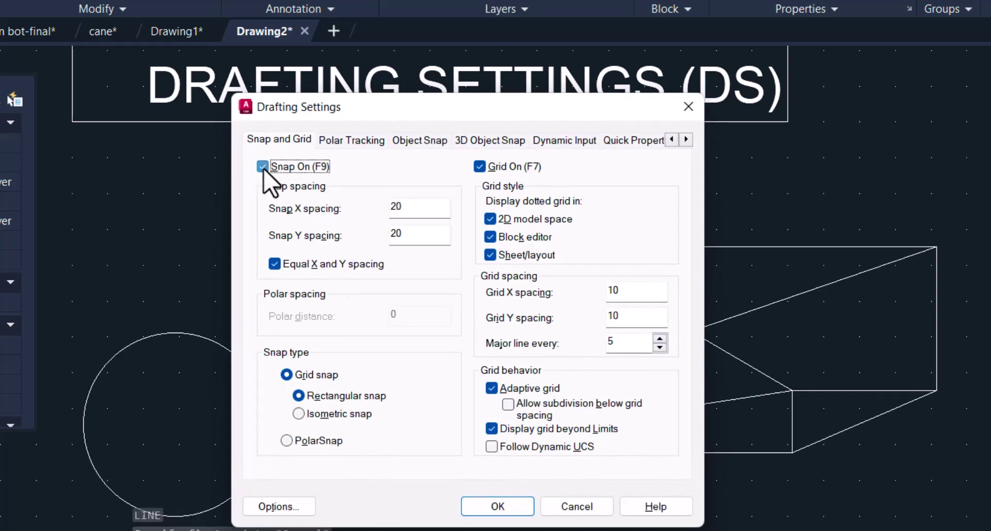
click(408, 208)
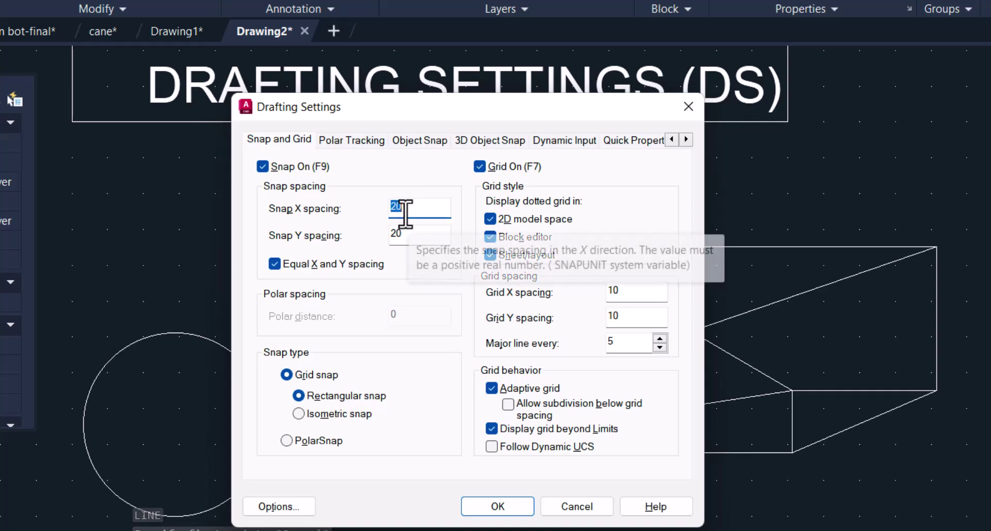
text(10)
key(Tab)
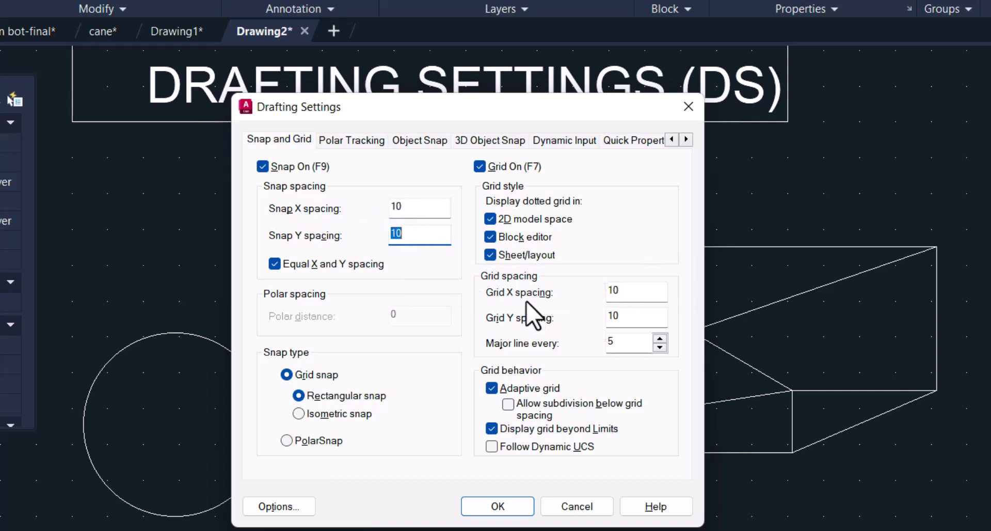
click(497, 506)
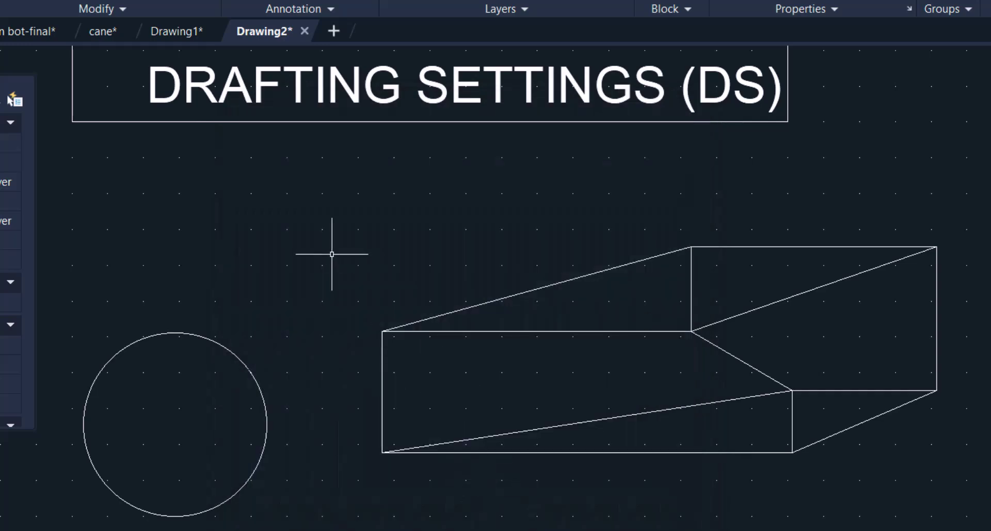
Draw an open zigzag outline of connected line segments above the box-like shape, placing its vertices with the 10-unit snap points
text(l)
key(Return)
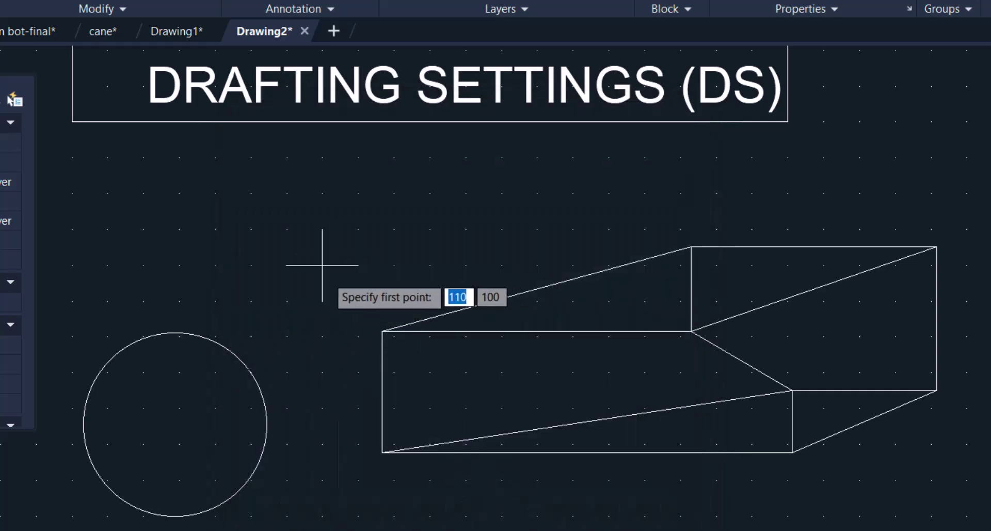
click(286, 264)
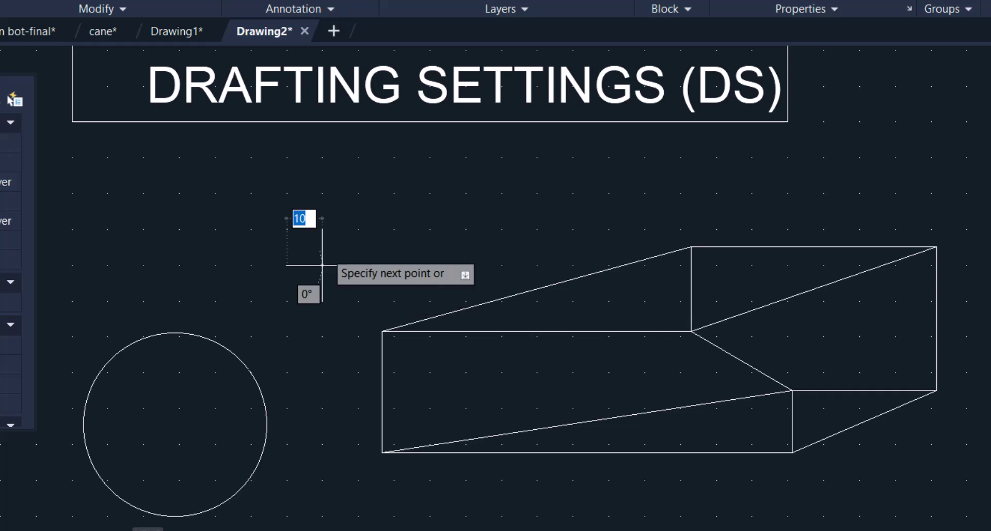
click(322, 229)
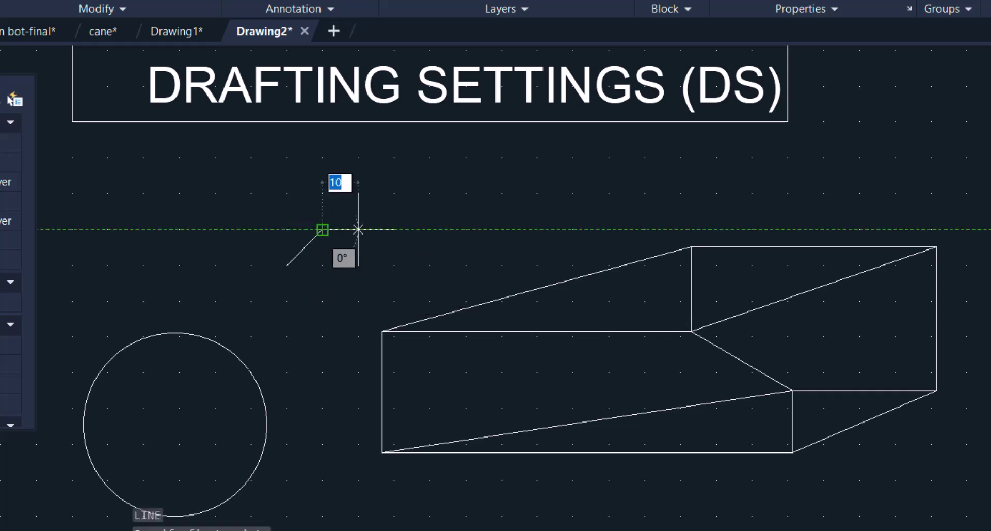
click(392, 190)
click(466, 189)
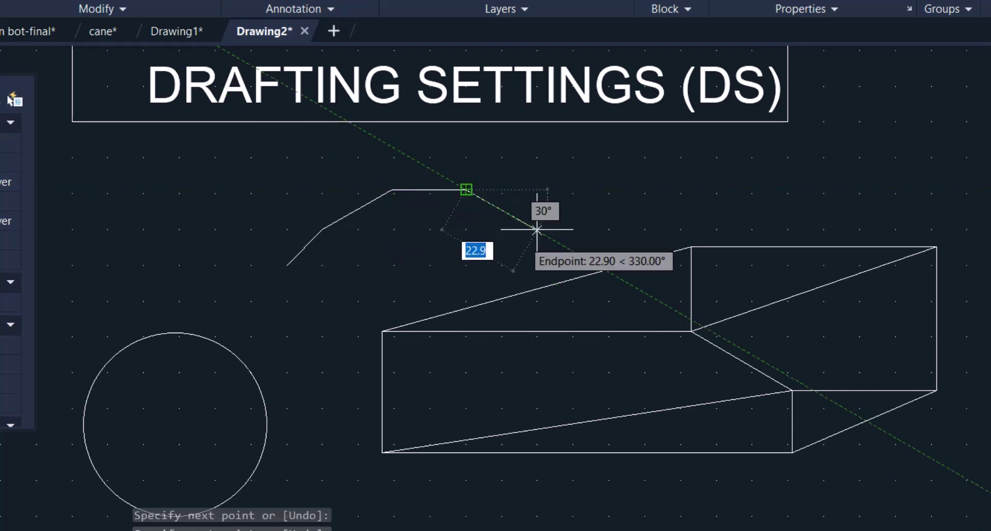
click(537, 229)
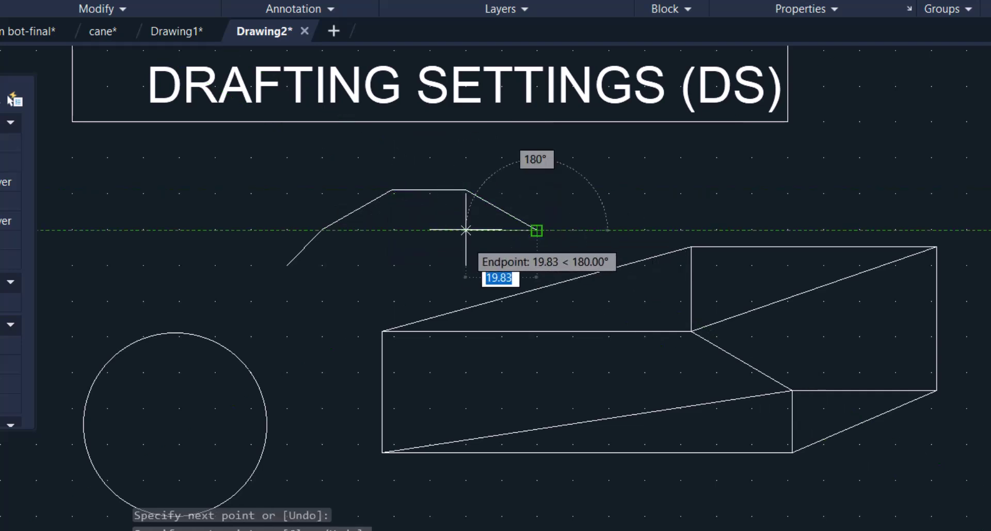
click(466, 229)
click(430, 266)
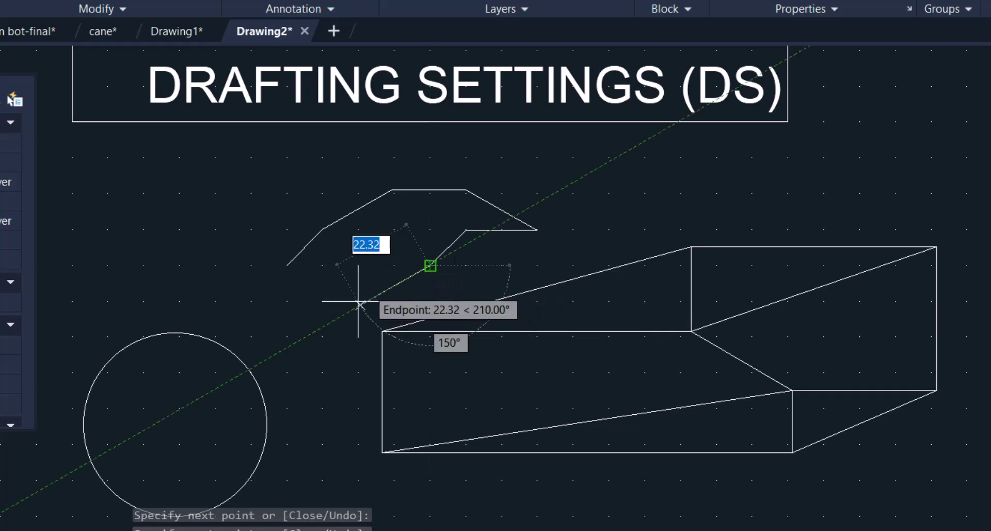
click(394, 265)
click(359, 229)
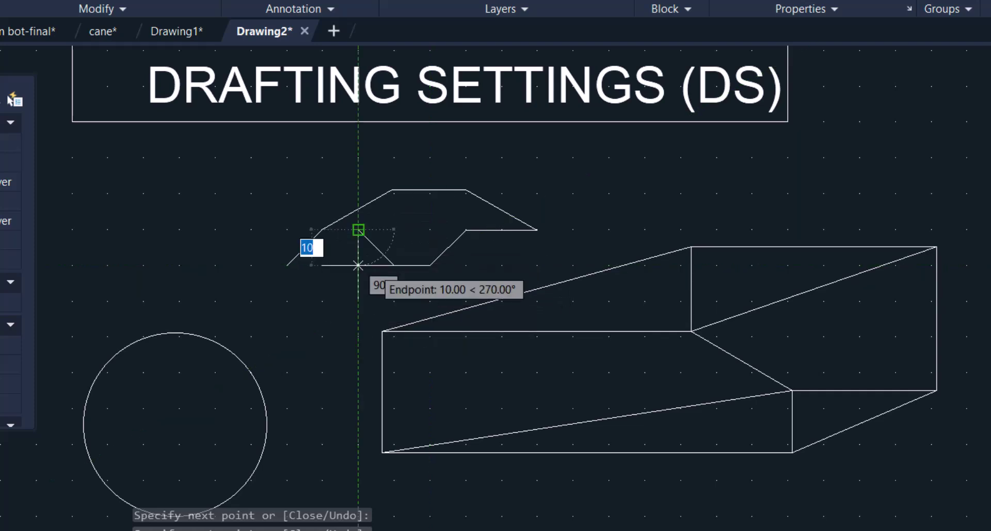
click(358, 301)
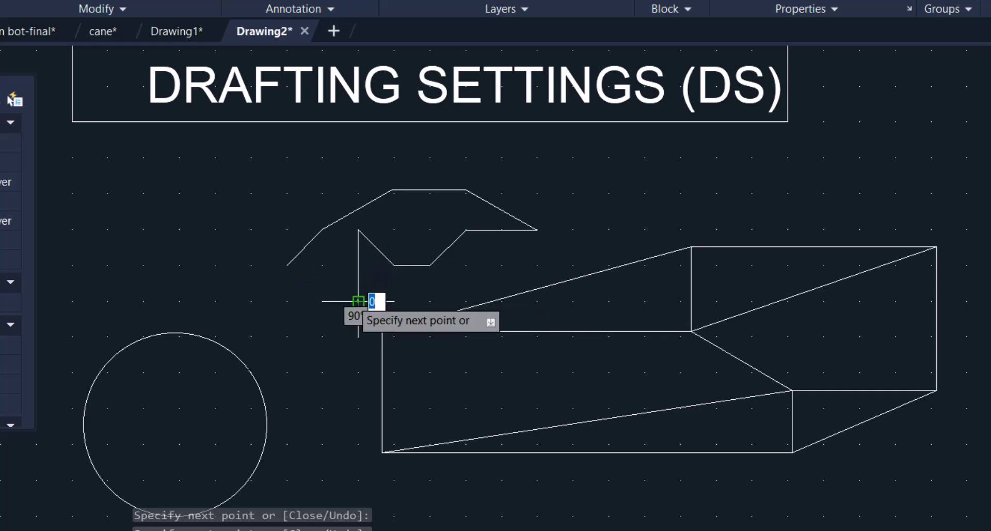
click(323, 301)
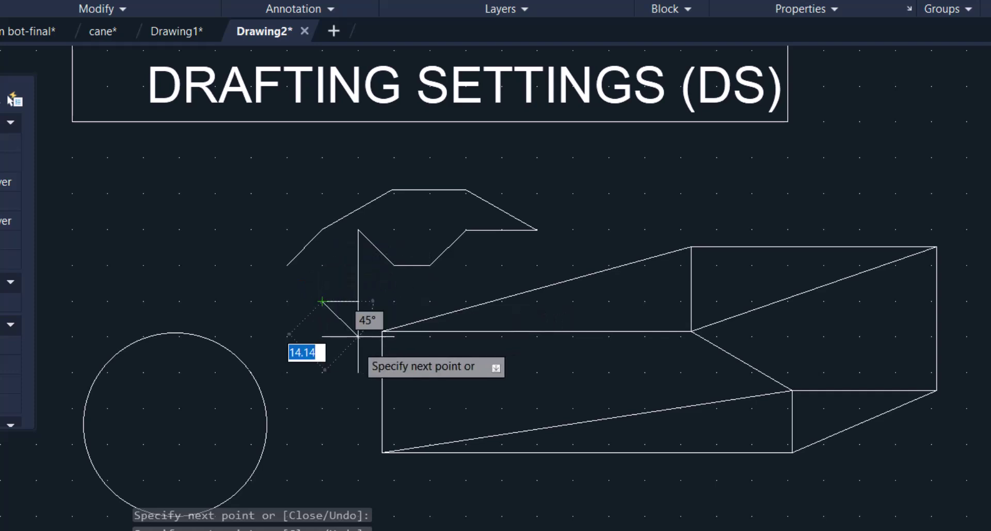
key(Escape)
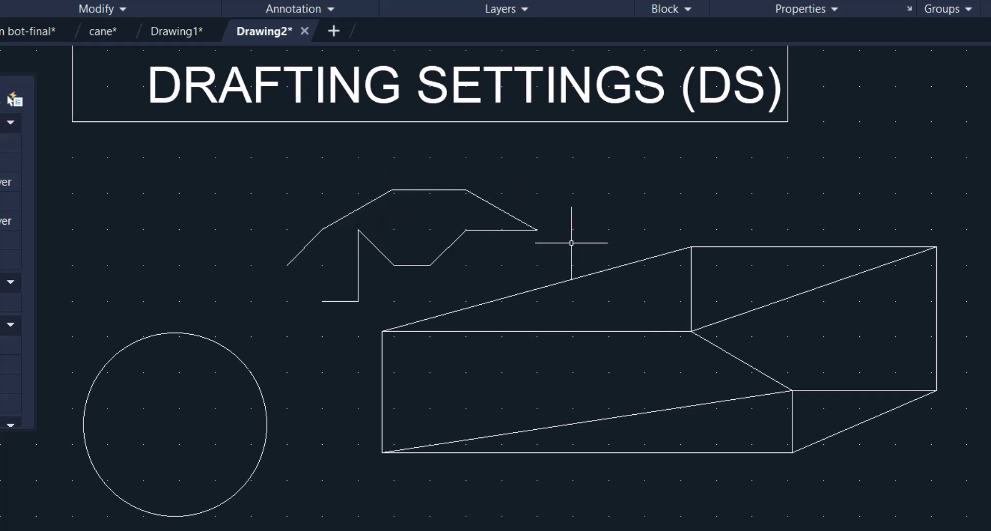
In the drafting settings, turn off both the grid and snap
text(DS)
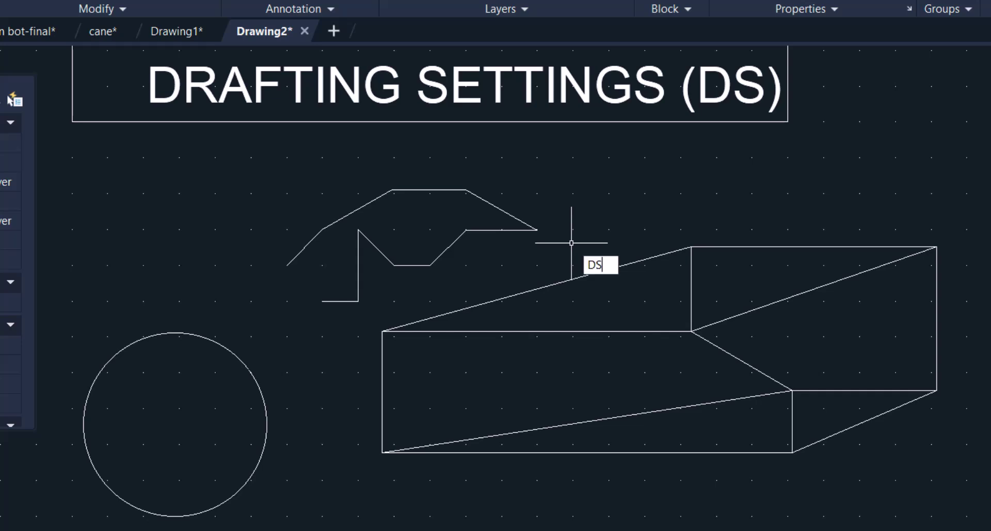
key(Return)
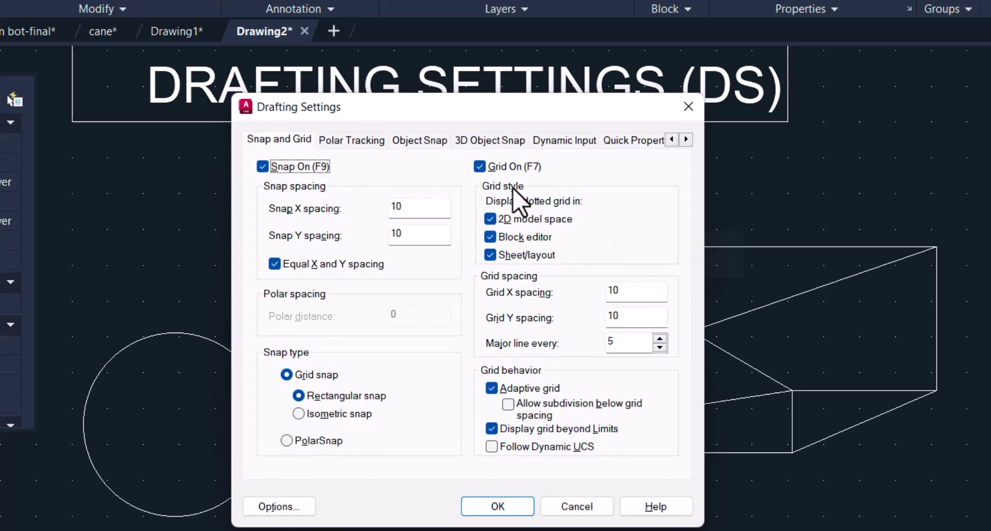
click(479, 167)
click(273, 167)
Turn on polar tracking with the 30-degree increment angle and apply the drafting settings
click(340, 140)
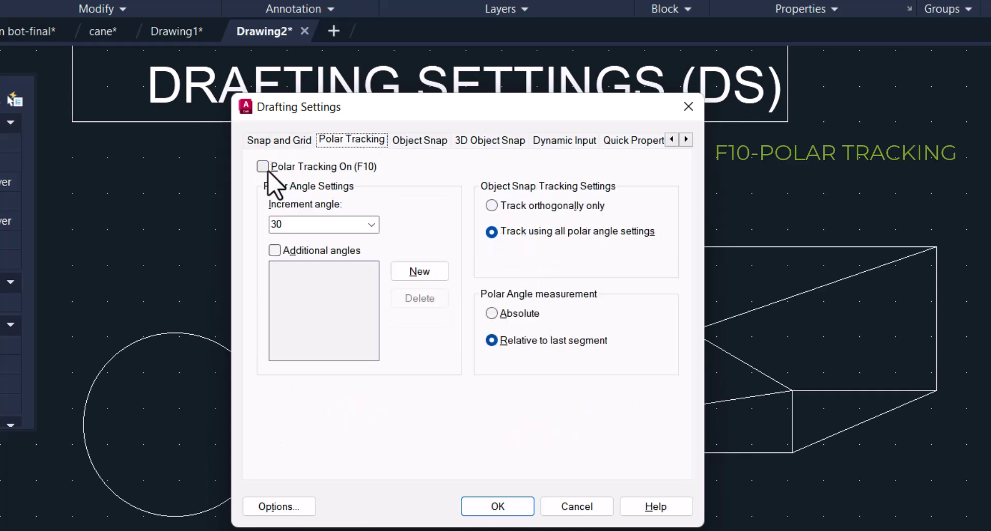
click(371, 226)
click(369, 227)
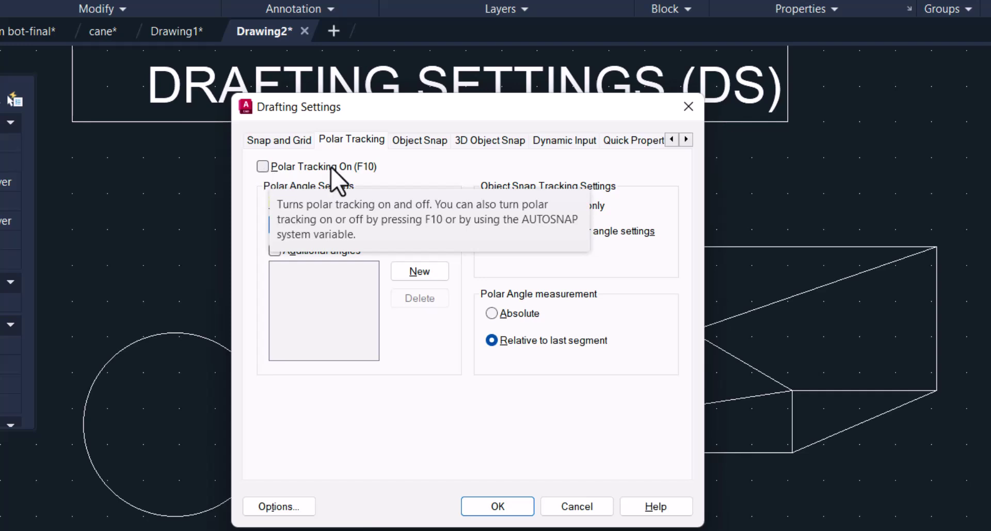
click(263, 166)
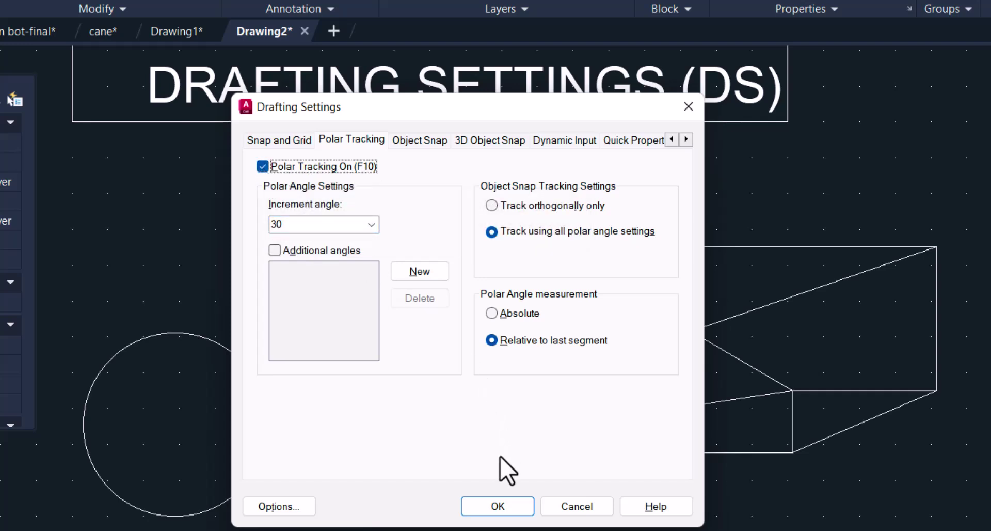
click(497, 508)
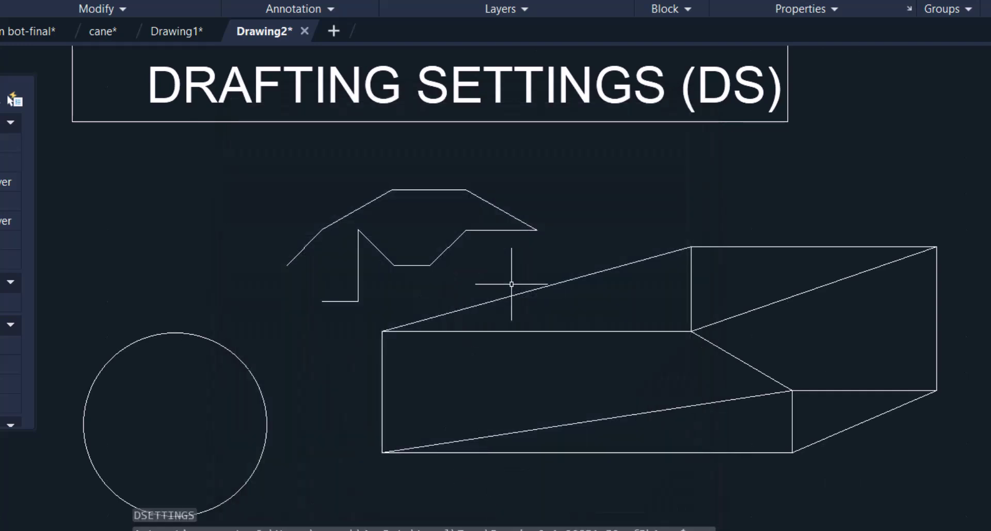
middle_drag(511, 281, 458, 314)
text(L)
key(Return)
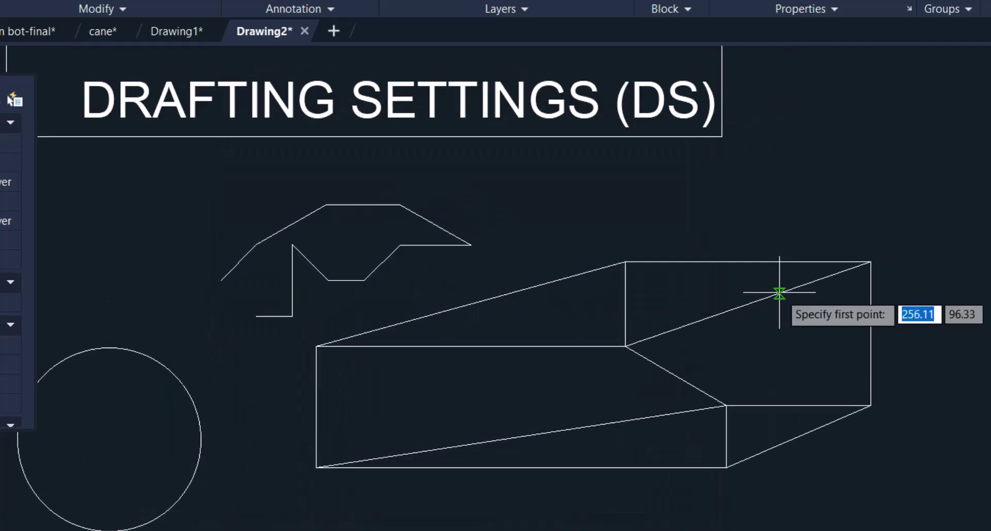
middle_drag(875, 301, 609, 310)
click(694, 266)
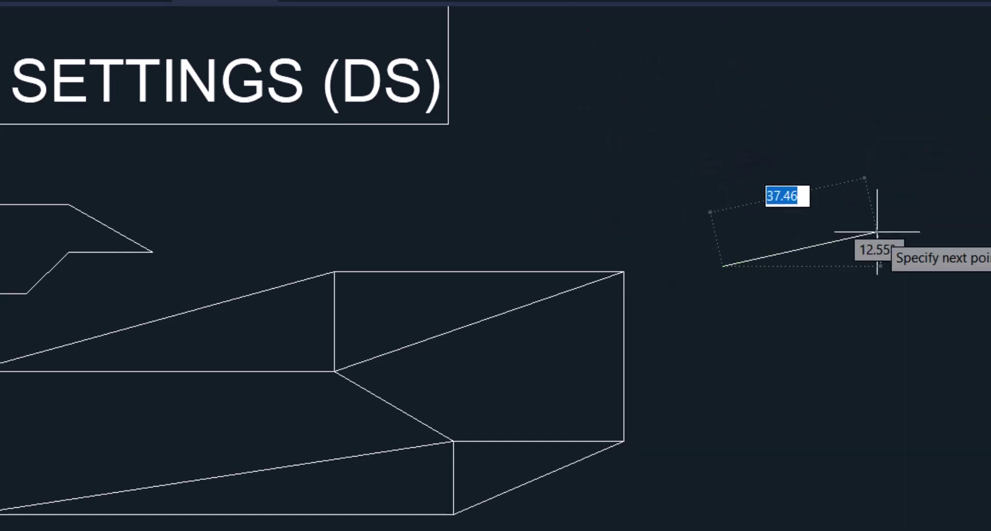
key(Escape)
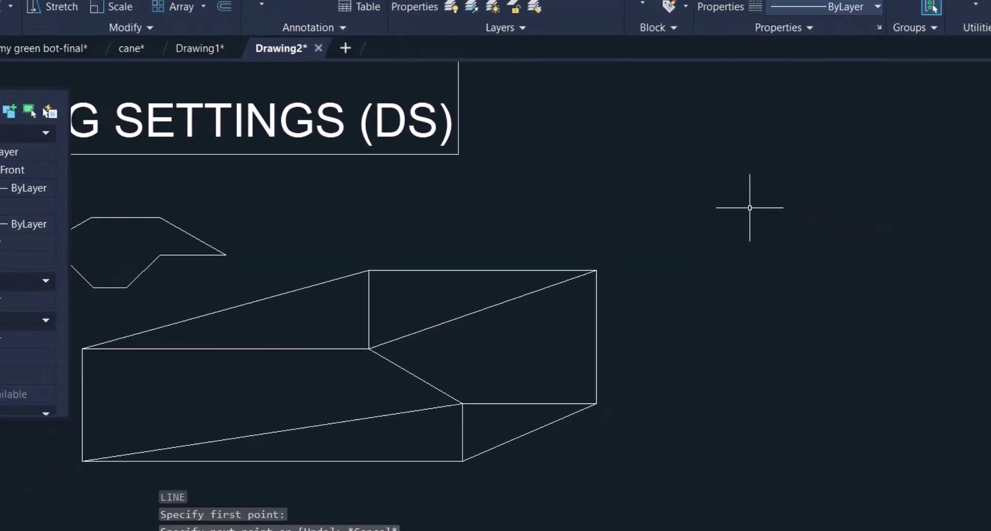
key(Return)
key(Escape)
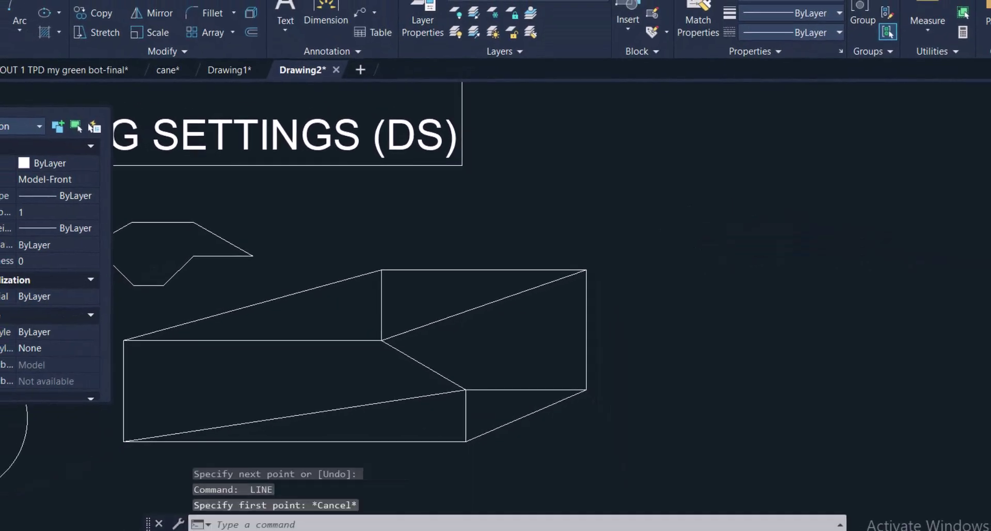
In the drafting settings, set the polar tracking increment angle to 15 degrees
text(DS)
key(Return)
click(317, 231)
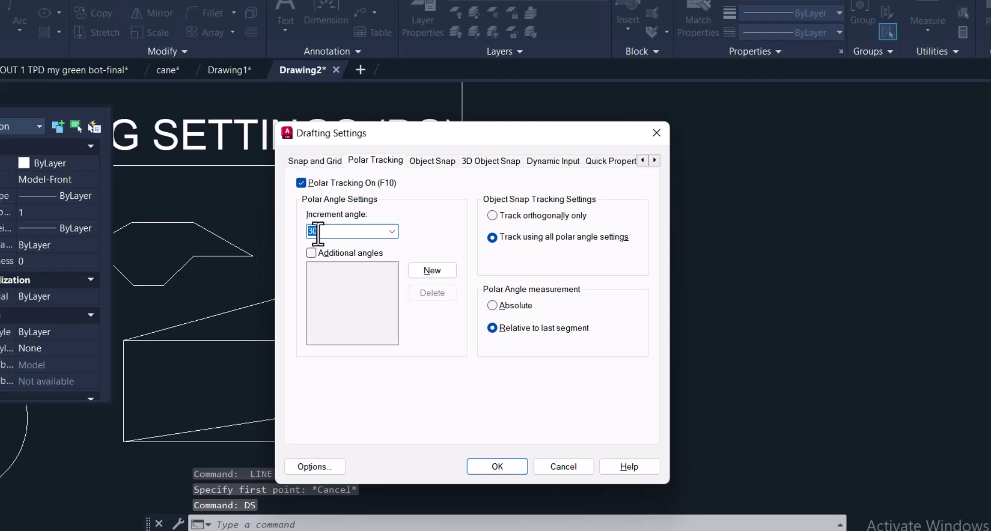
text(15)
key(Return)
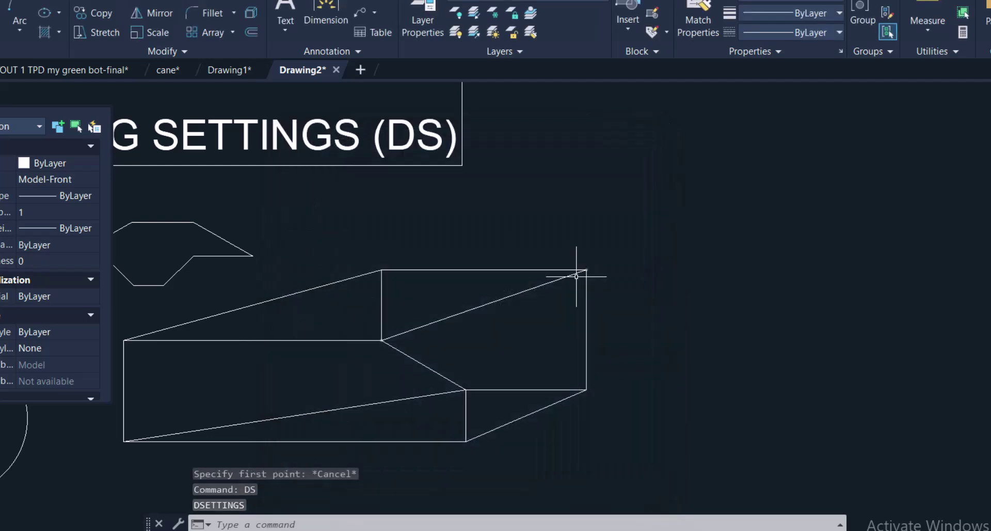
Draw a 50-unit horizontal line in the empty area beside the box-like shape, following the 0-degree polar guide
text(l)
key(Return)
click(656, 243)
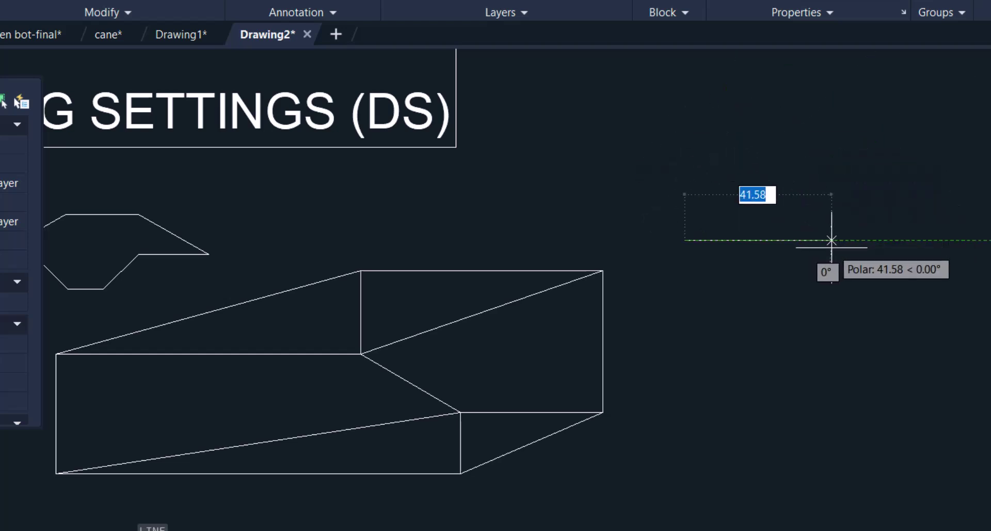
text(50)
key(Return)
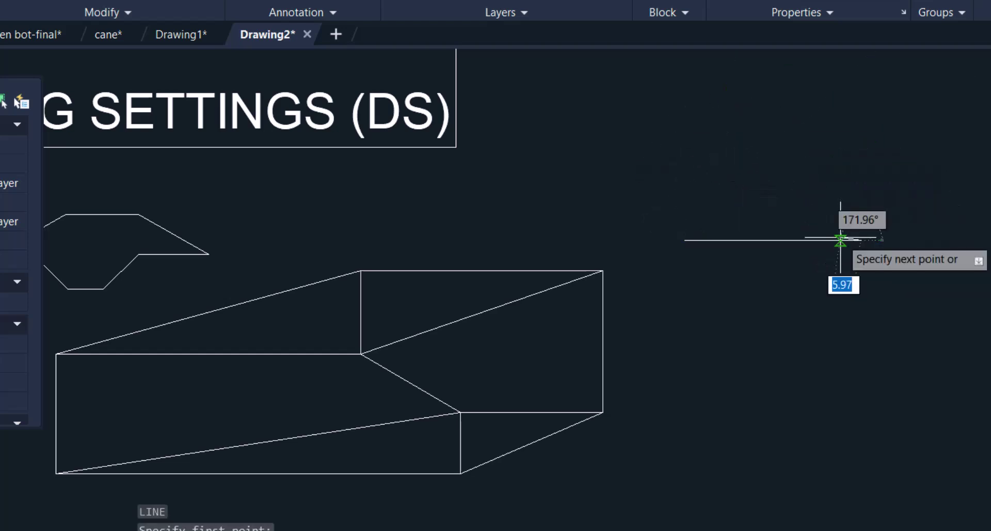
key(Return)
Draw a 50-unit line at 15 degrees upward from the horizontal line's starting endpoint
key(Return)
click(685, 240)
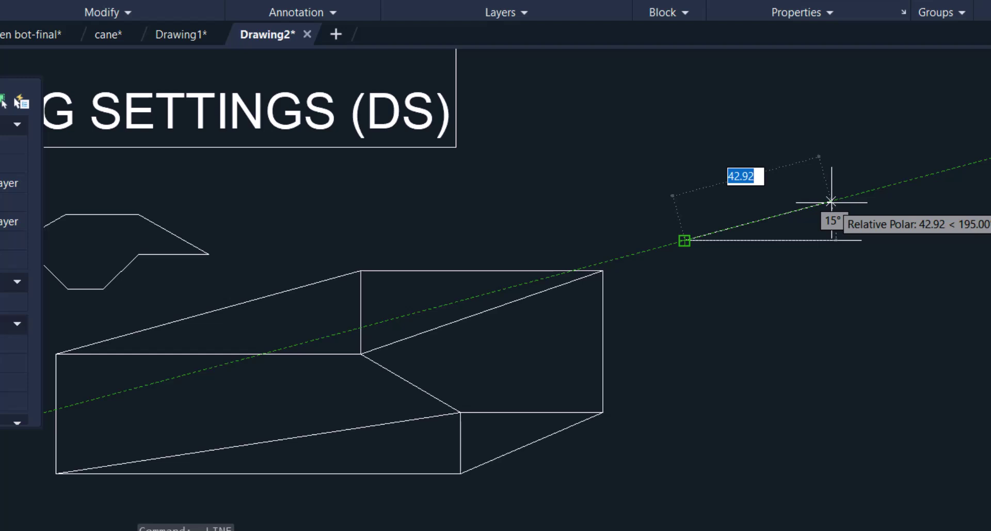
text(50)
key(Return)
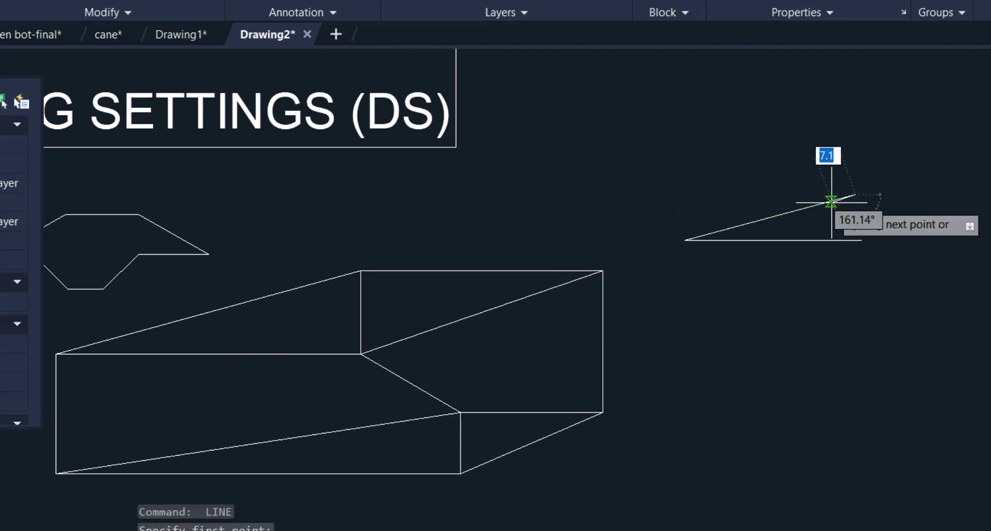
key(Return)
Draw a 30-unit line at 30 degrees from the shared starting endpoint of the two 50-unit lines
key(Return)
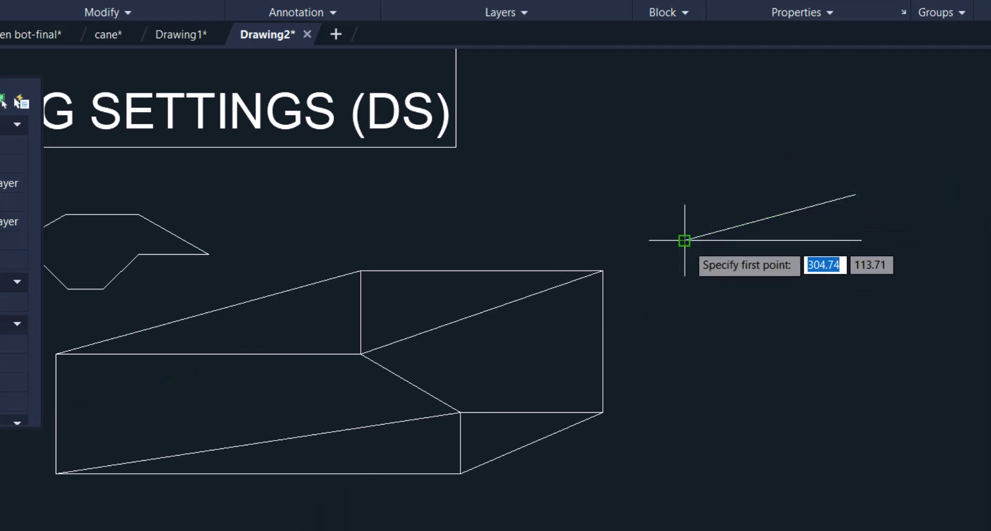
click(685, 240)
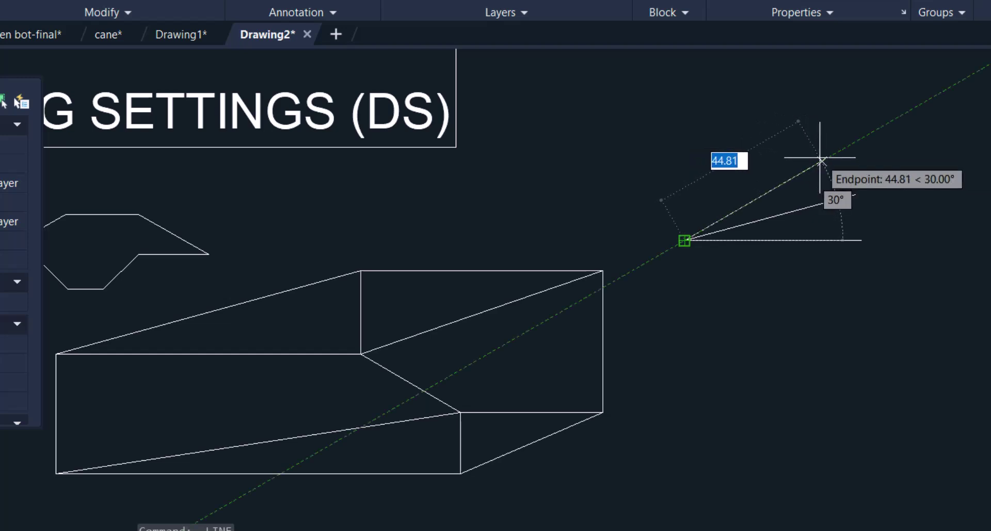
text(30)
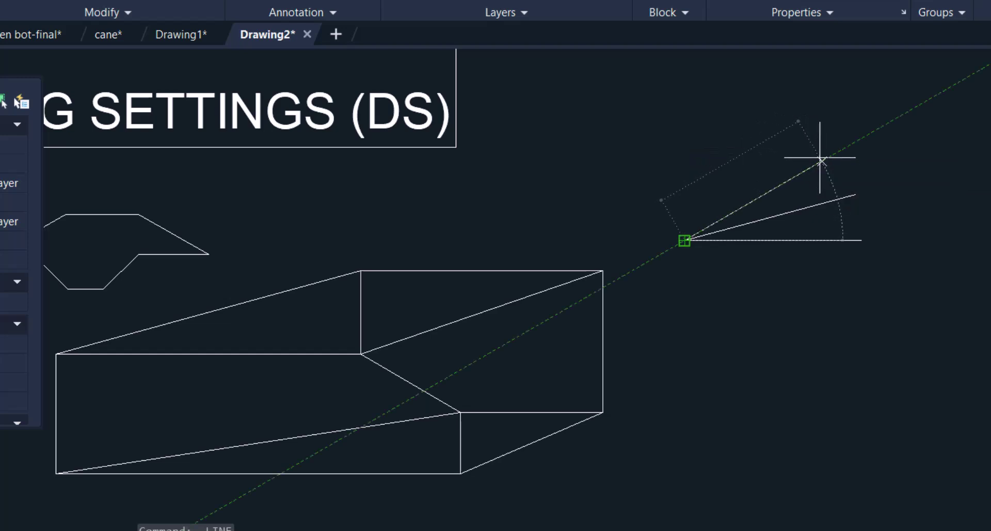
key(Return)
key(Return)
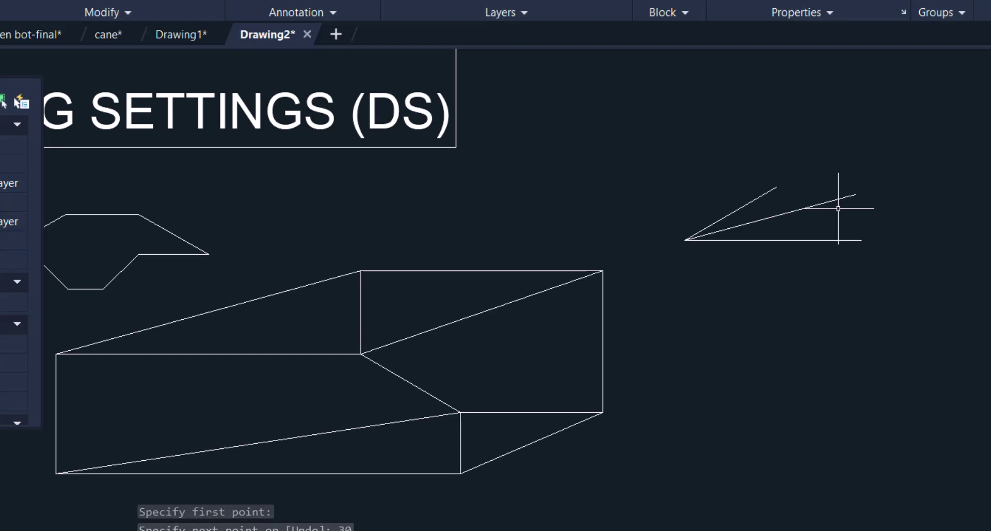
Review the polar tracking increment angle and additional angle options in the drafting settings
text(DS)
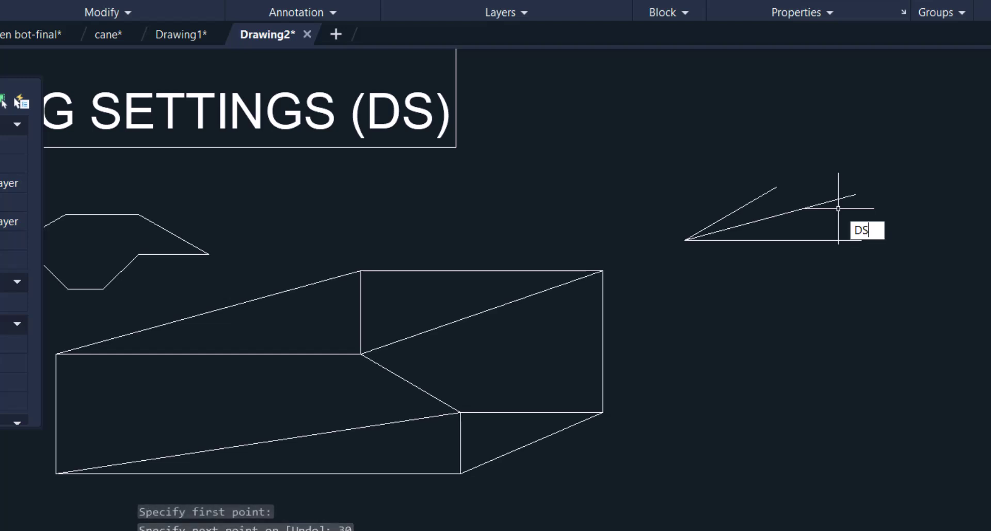
key(Return)
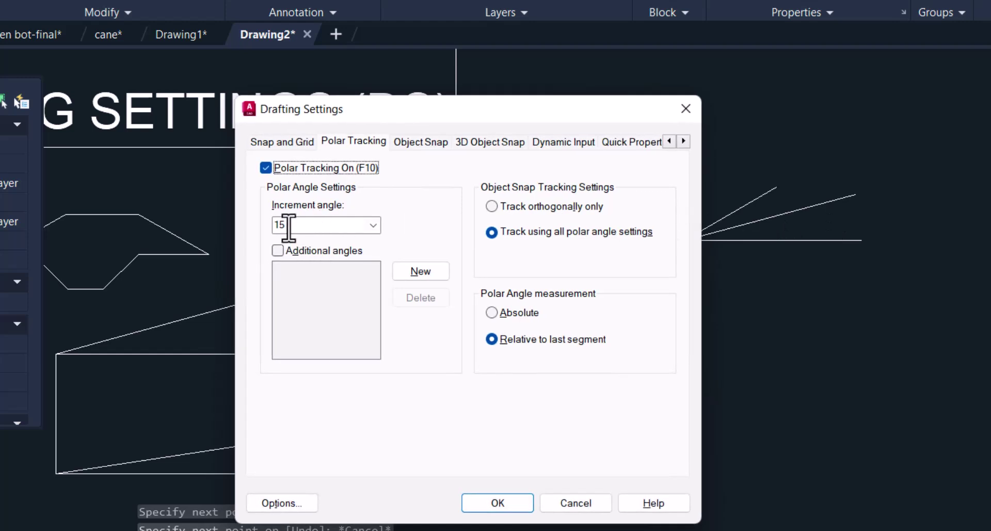
double_click(288, 226)
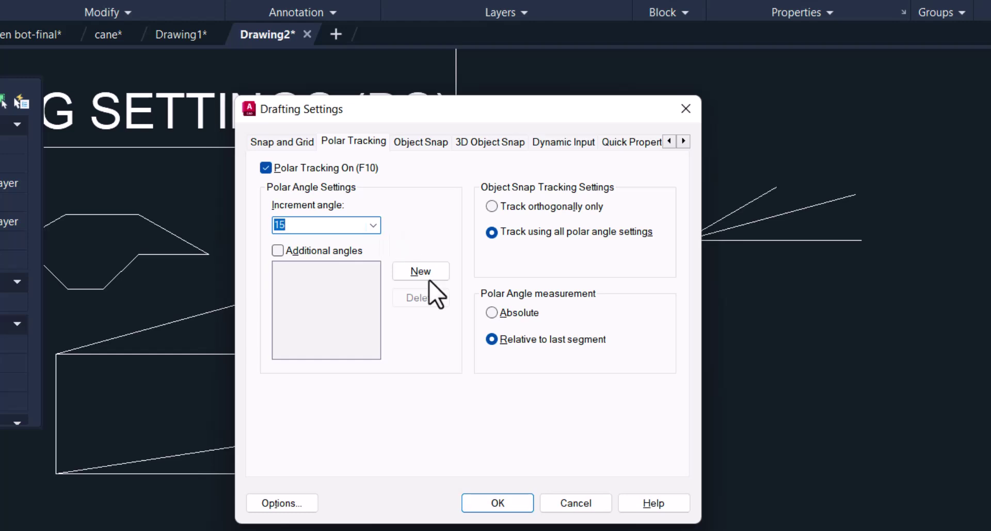
click(498, 502)
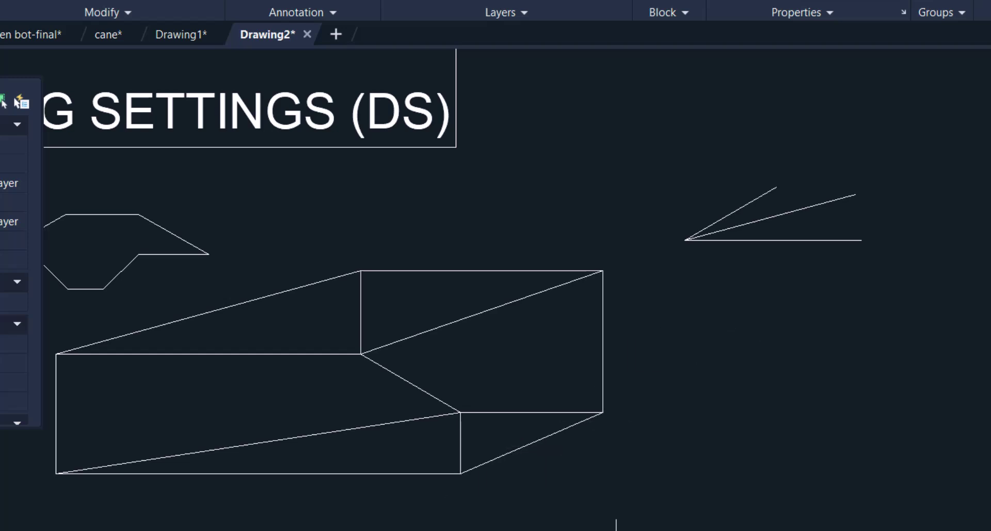
Set the polar tracking increment angle to 30 degrees in the drafting settings
text(ds)
key(Return)
click(372, 225)
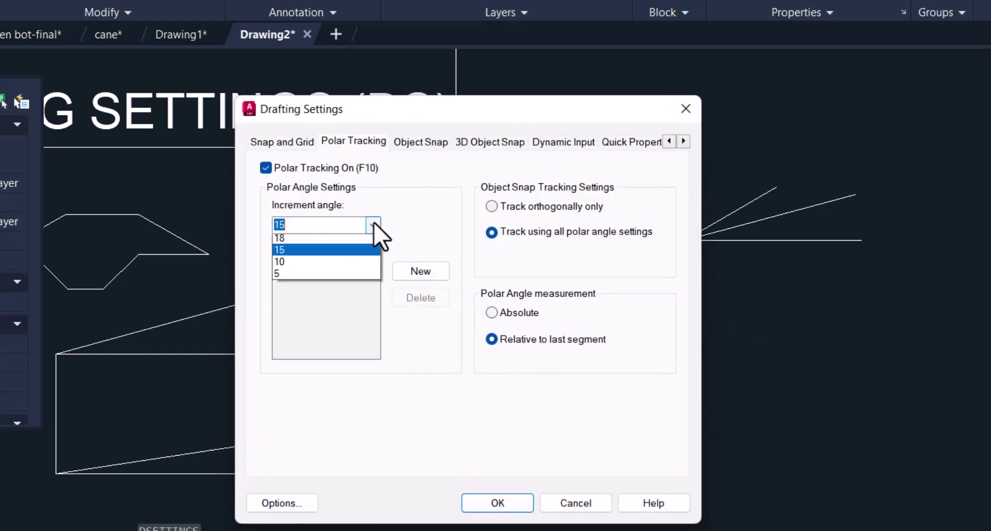
click(300, 264)
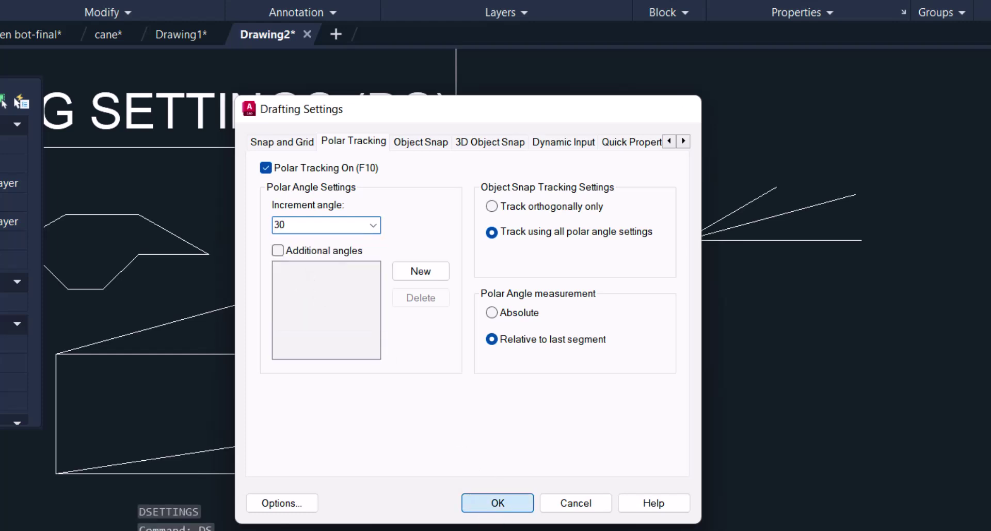
click(491, 506)
Draw the small isometric box's left face below the fan of lines, with vertical sides and 30-degree slanted edges about 17.6 units long
text(l)
key(Return)
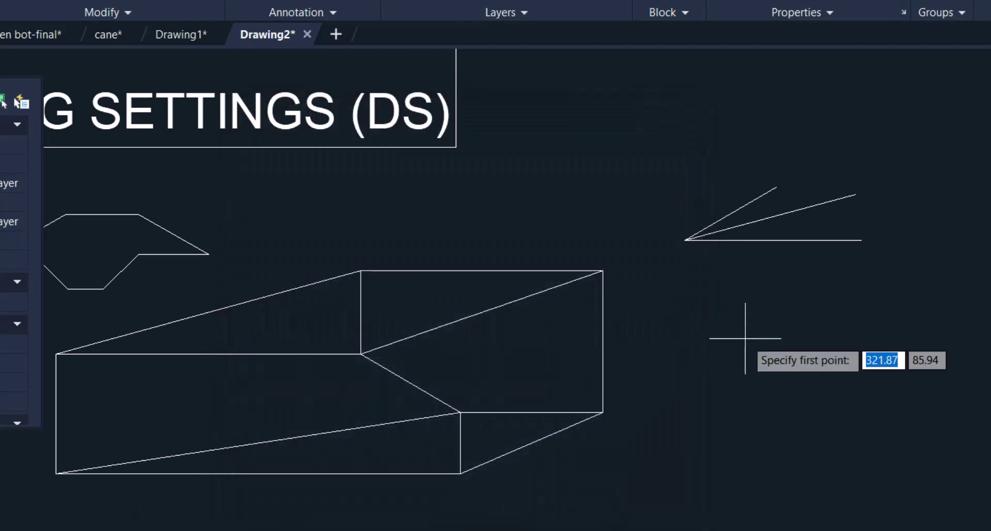
click(724, 354)
click(724, 398)
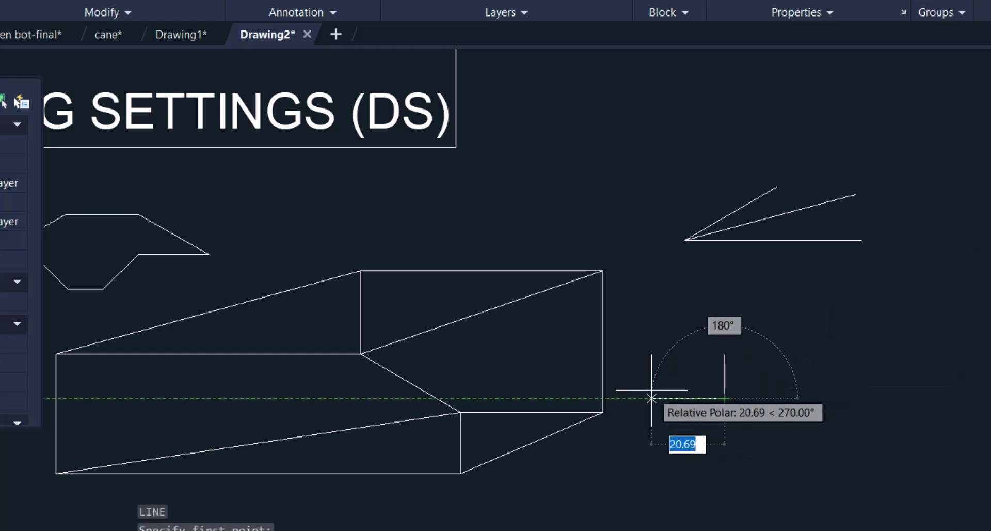
click(671, 367)
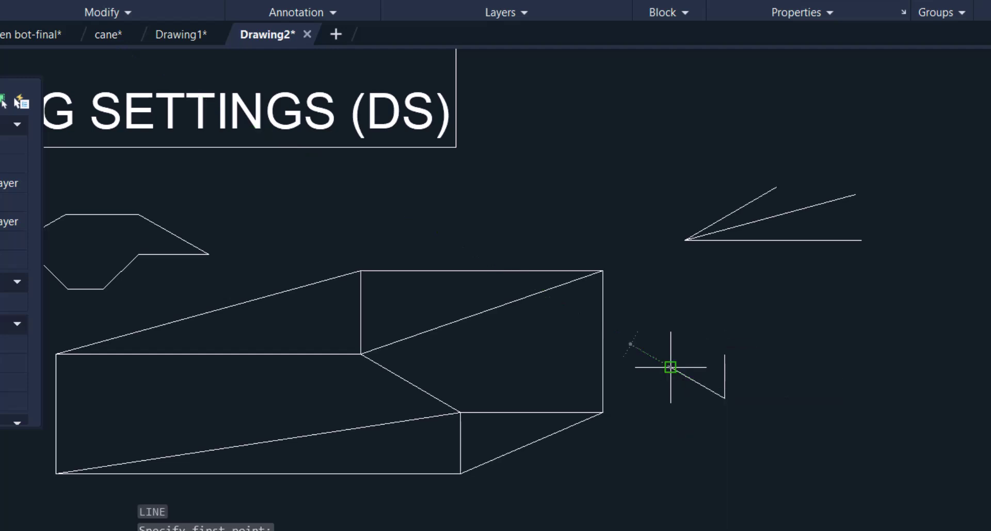
click(671, 324)
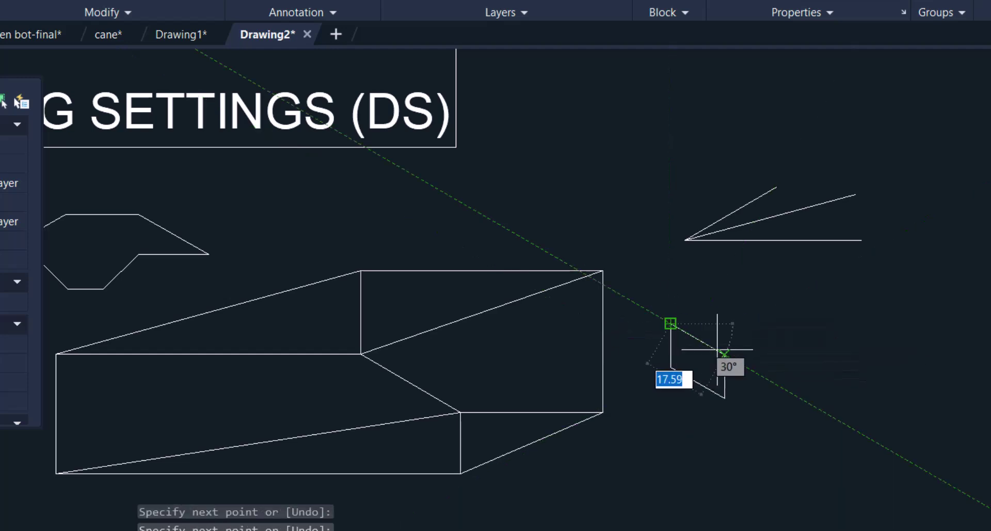
click(725, 354)
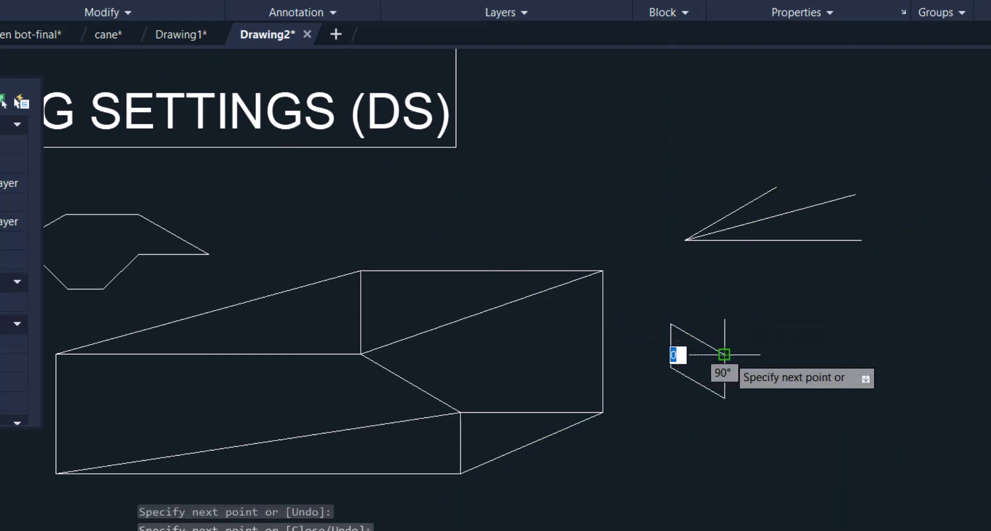
Draw the box's right face with a 30-degree upper edge, a vertical side and a parallel lower edge from the bottom front corner
click(791, 316)
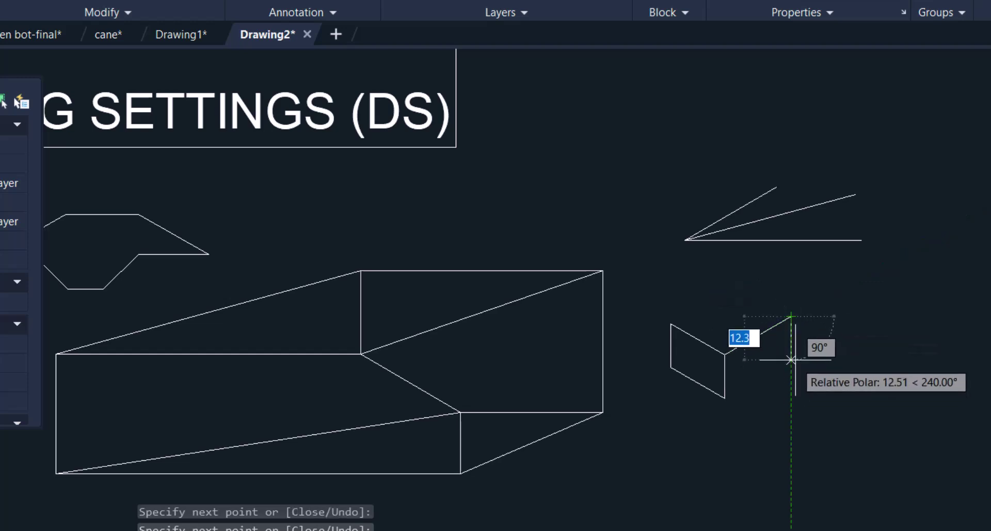
click(791, 365)
key(Return)
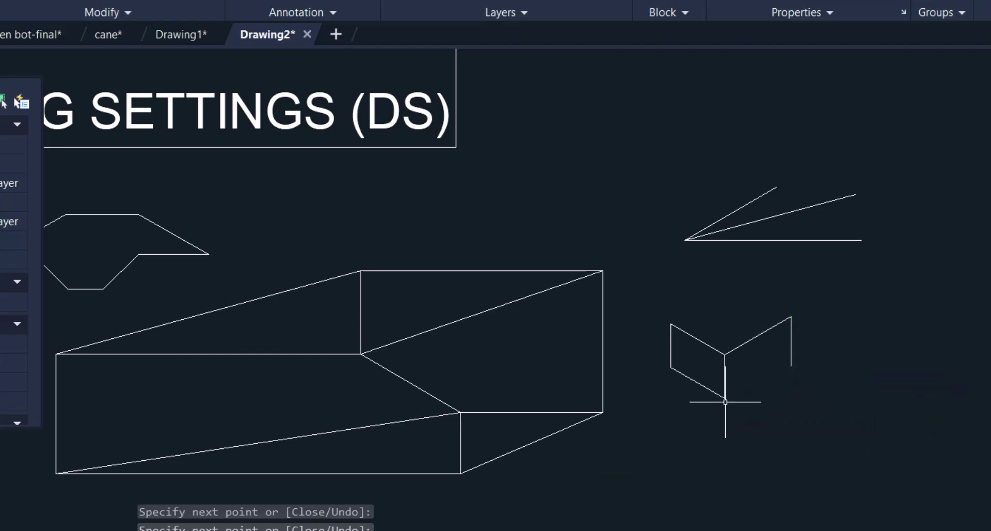
key(Return)
click(724, 398)
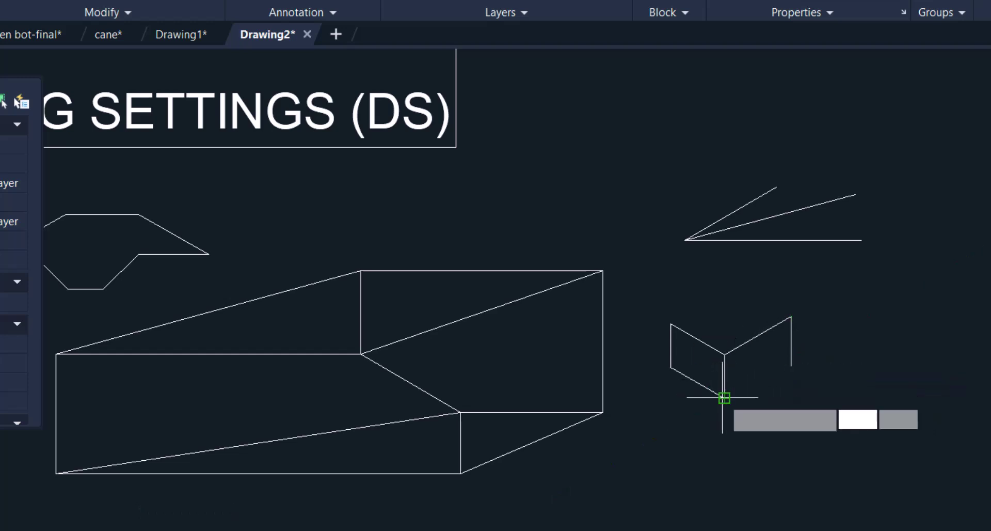
click(860, 320)
key(Return)
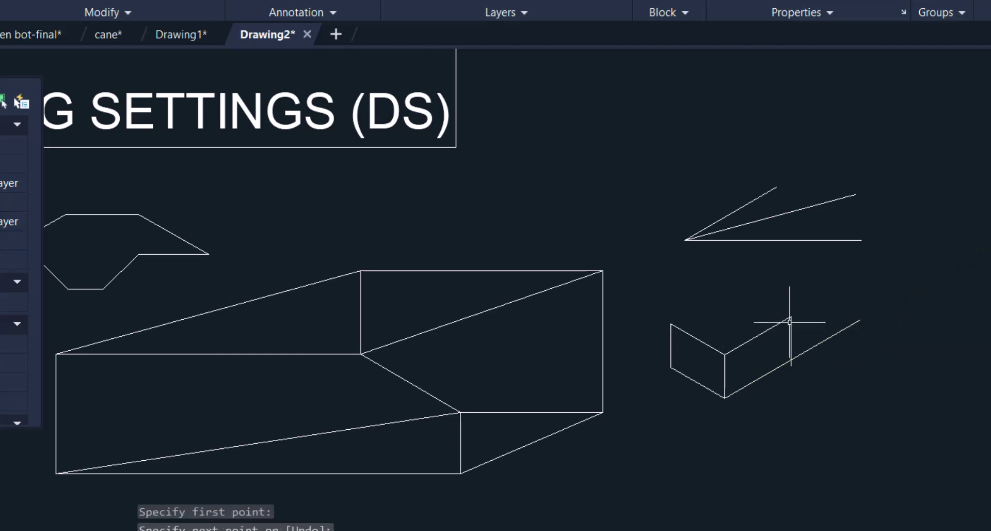
Draw the two back edges of the box's top face from its outer upper corners along 30-degree polar guides so they cross
key(Return)
click(670, 323)
click(757, 273)
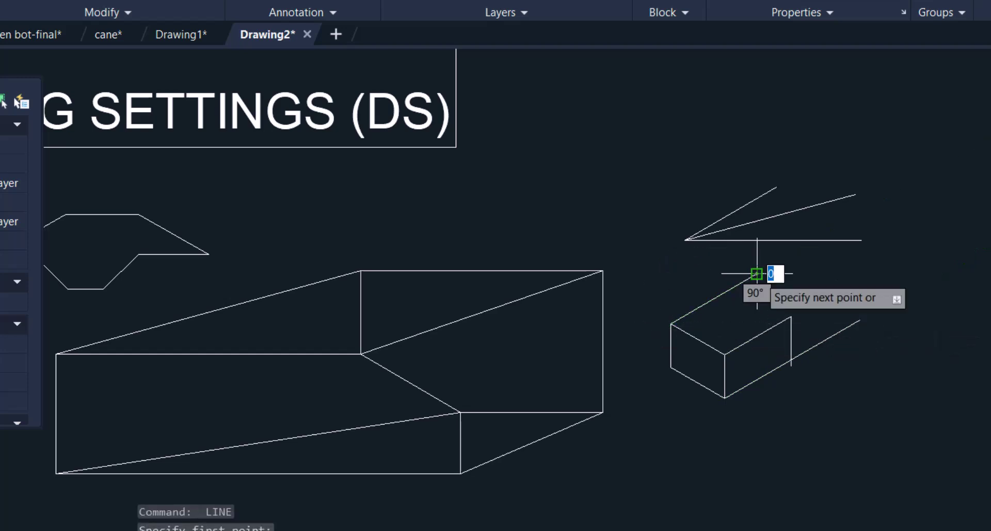
key(Return)
click(791, 316)
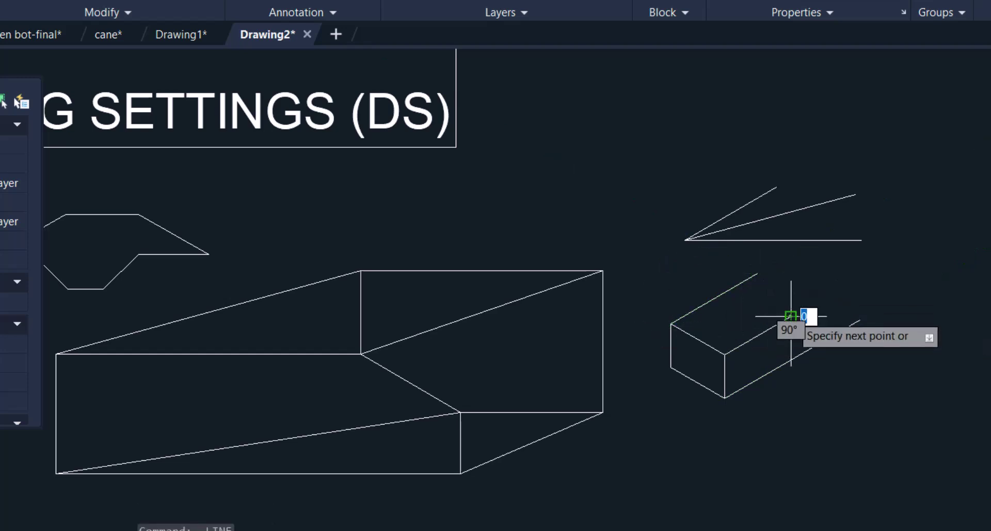
click(722, 277)
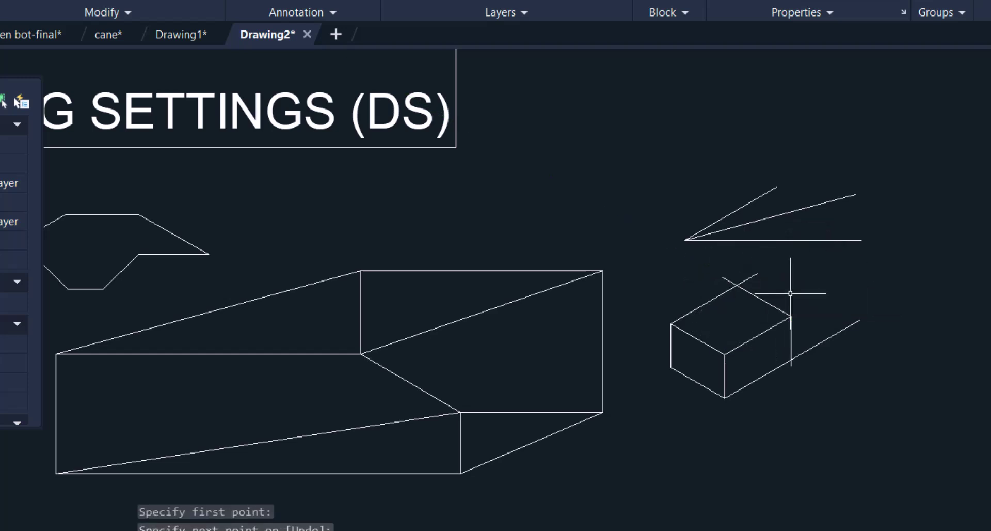
Trim the overhanging line ends at the box's back corner and at its lower right corner
text(tr)
key(Return)
right_click(789, 297)
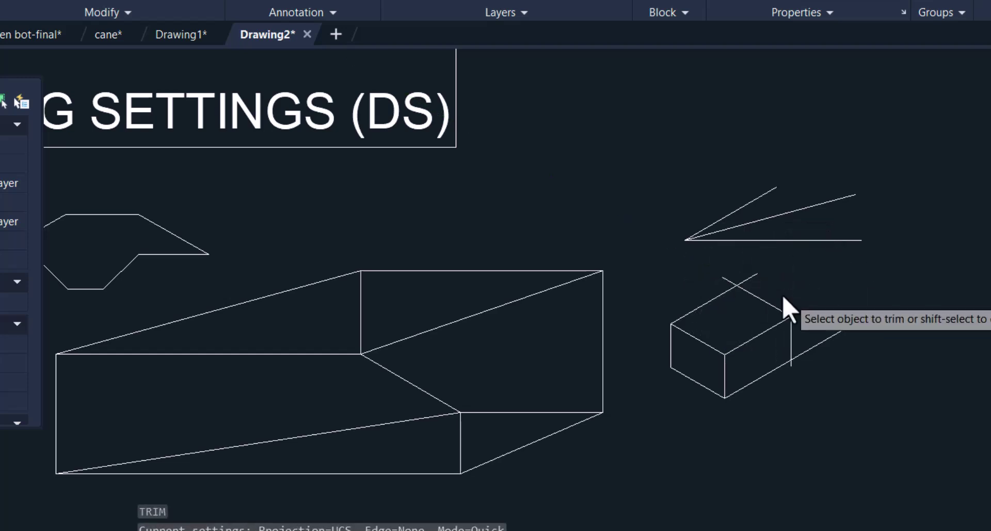
click(752, 276)
click(726, 276)
click(837, 333)
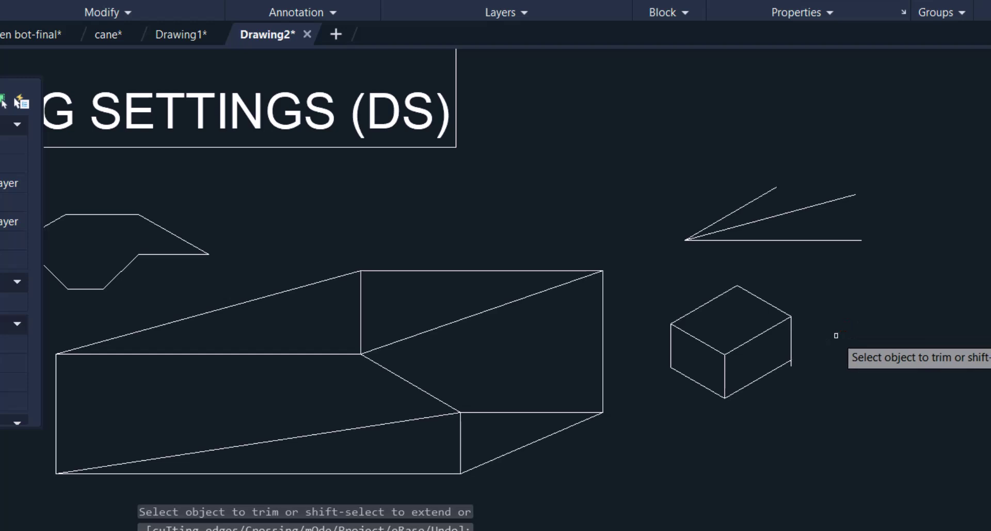
click(792, 364)
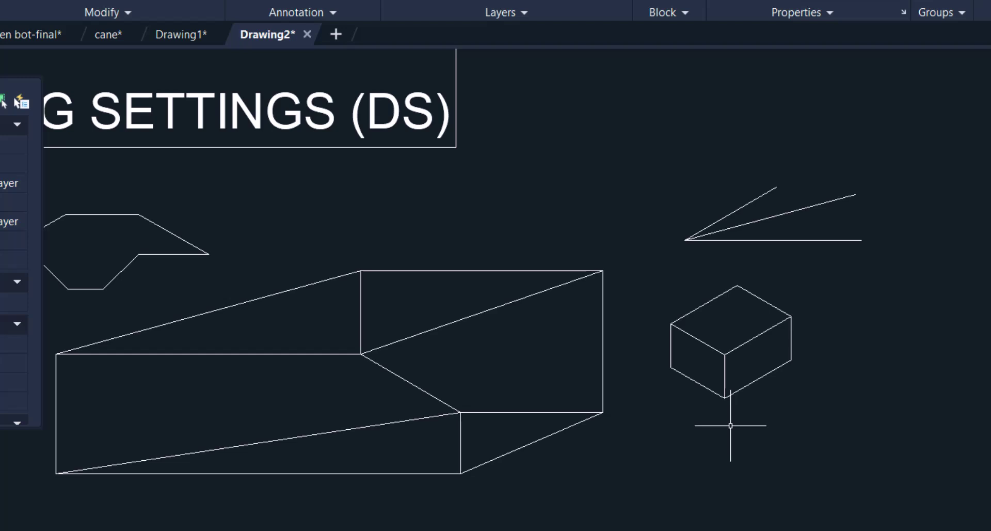
click(770, 434)
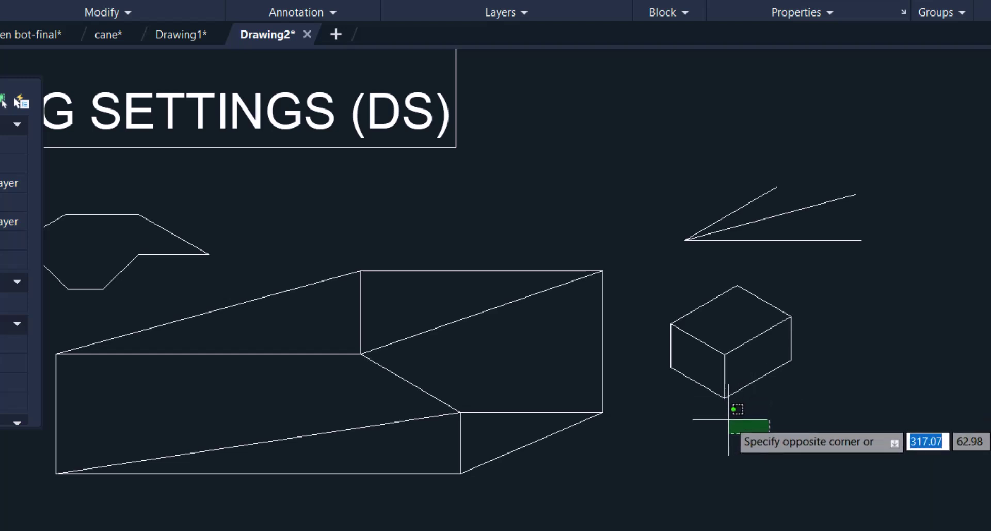
click(732, 417)
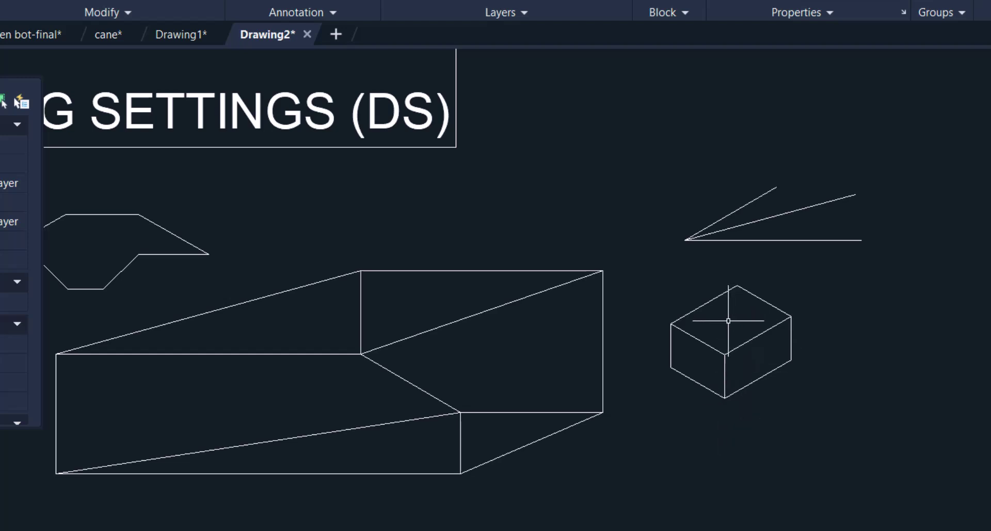
Review the polar tracking and the snap and grid options in the drafting settings
text(DS)
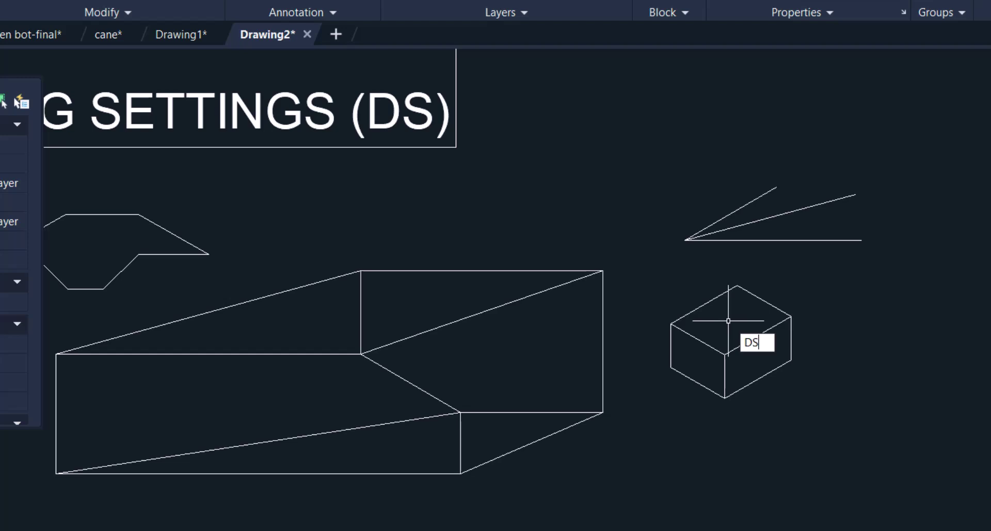
key(Return)
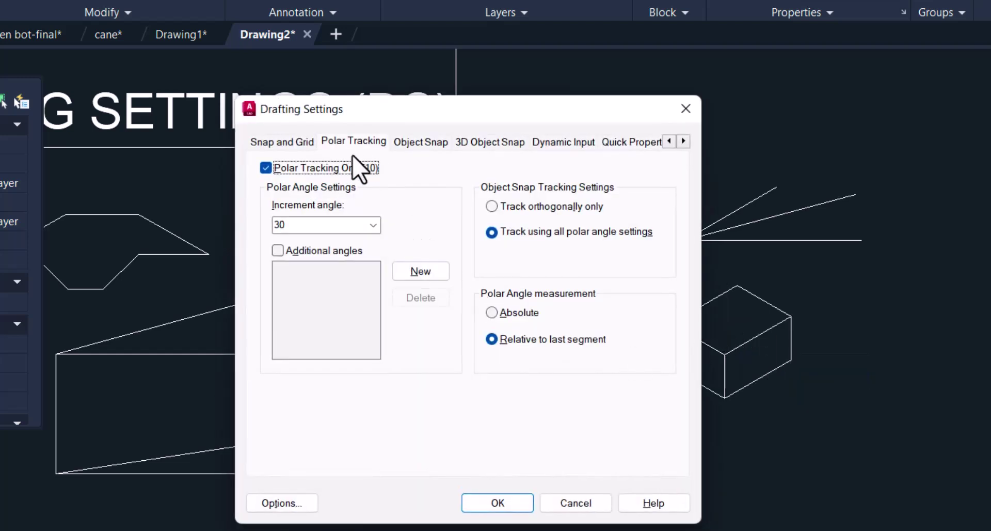
click(364, 141)
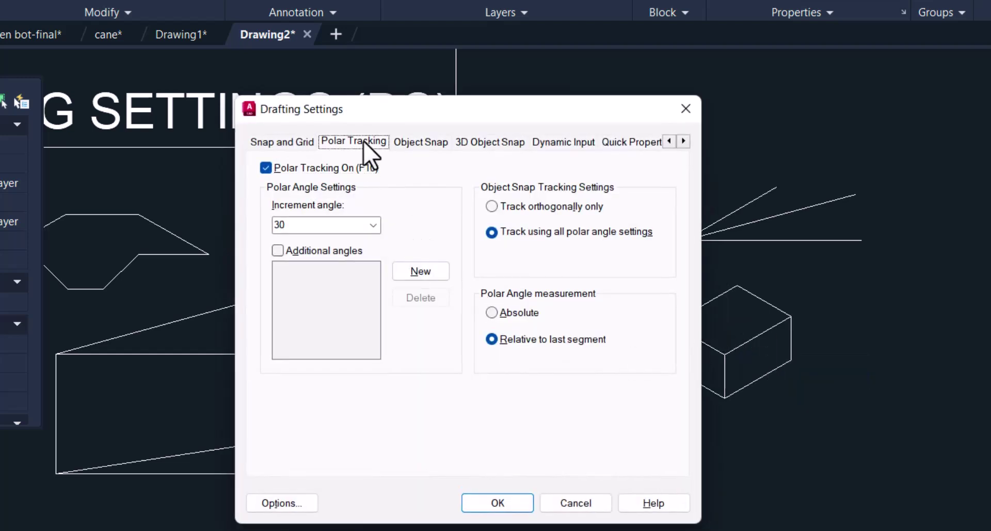
click(291, 141)
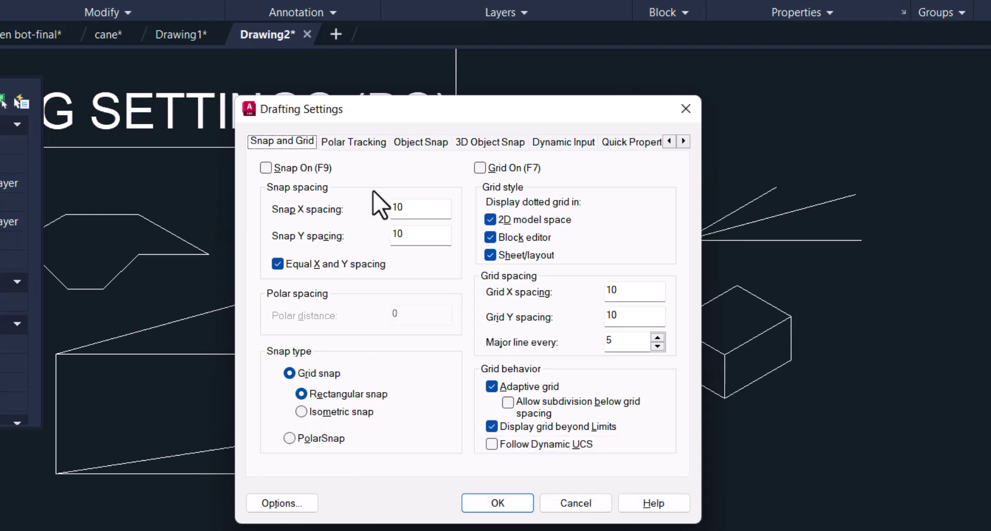
click(420, 143)
click(372, 143)
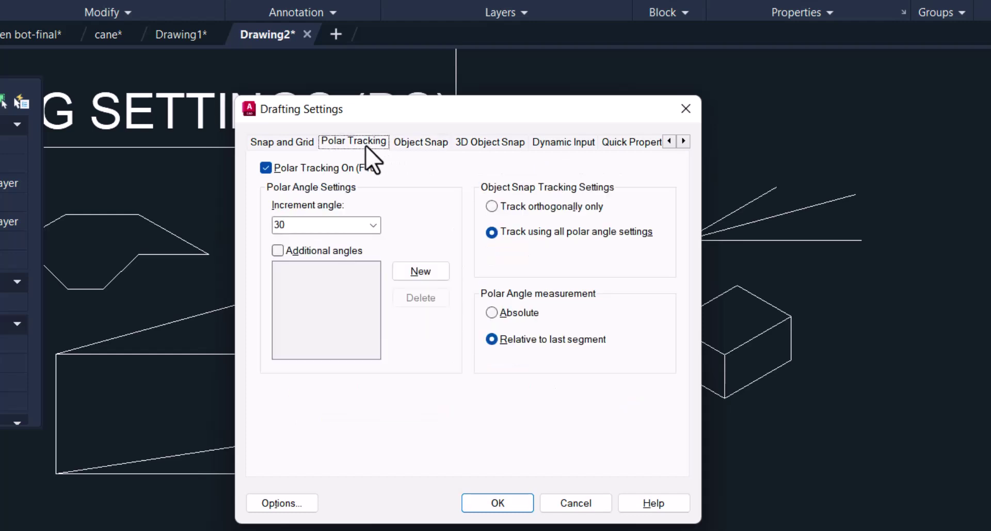
Turn off polar tracking and object snap in the drafting settings and apply the changes
click(265, 167)
click(265, 168)
click(408, 142)
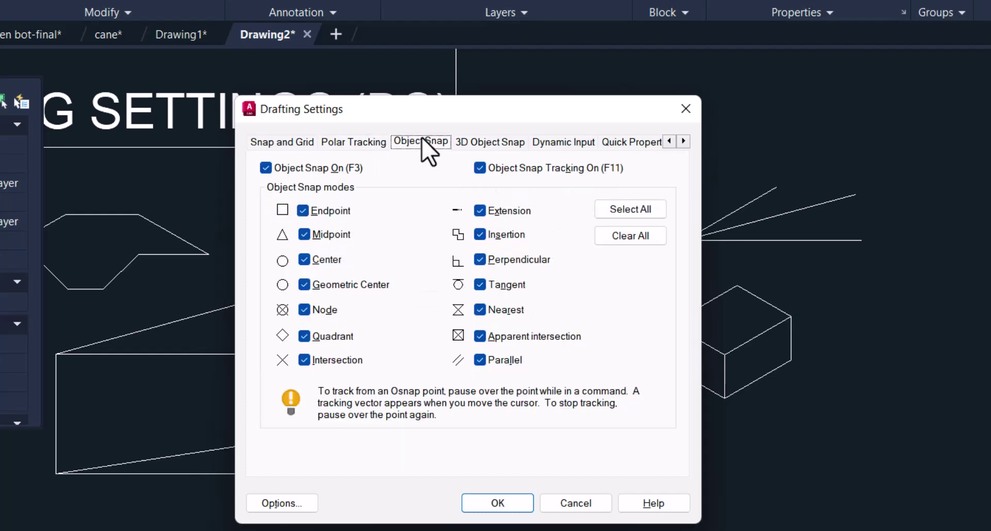
click(345, 144)
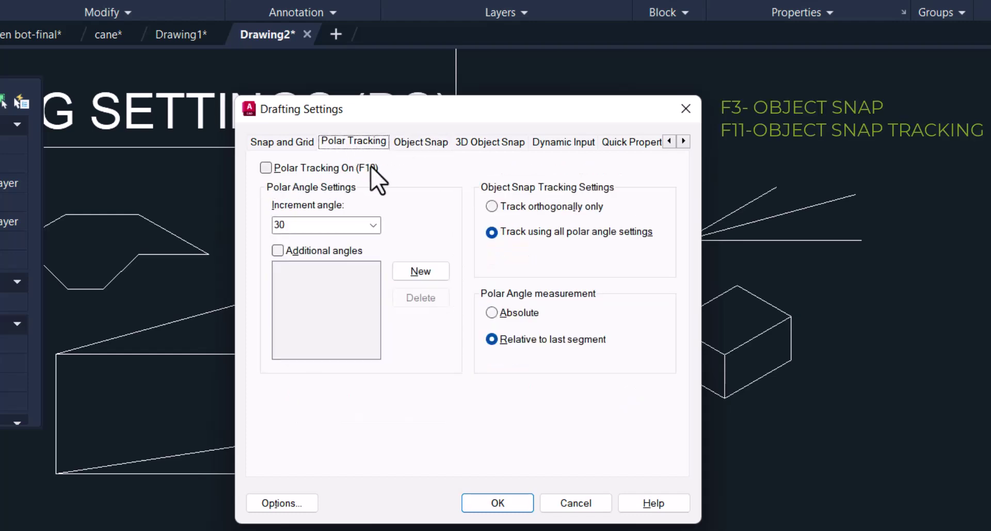
click(414, 144)
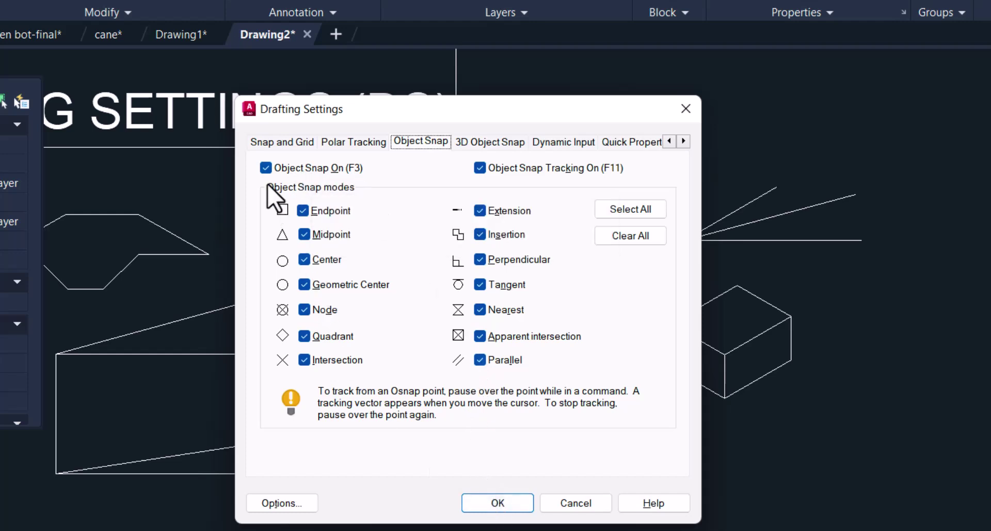
click(266, 169)
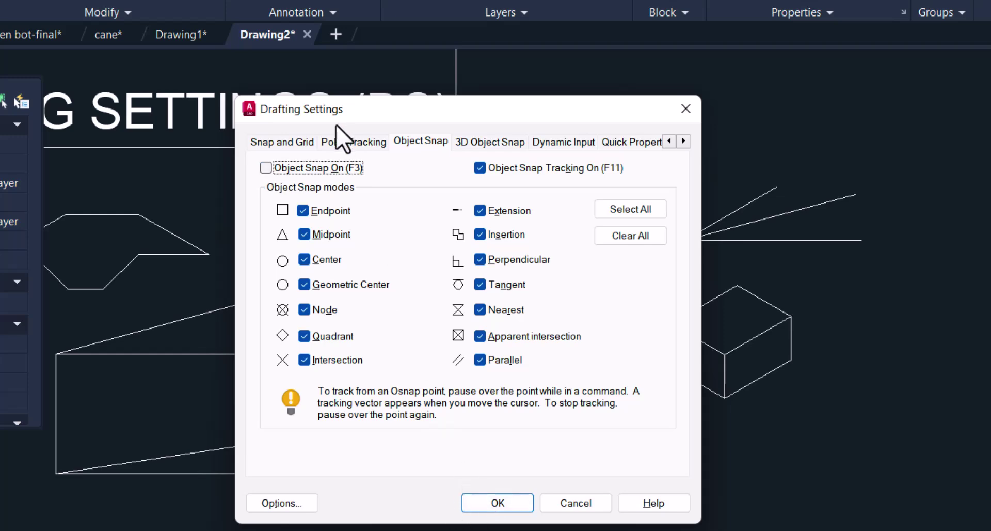
click(485, 502)
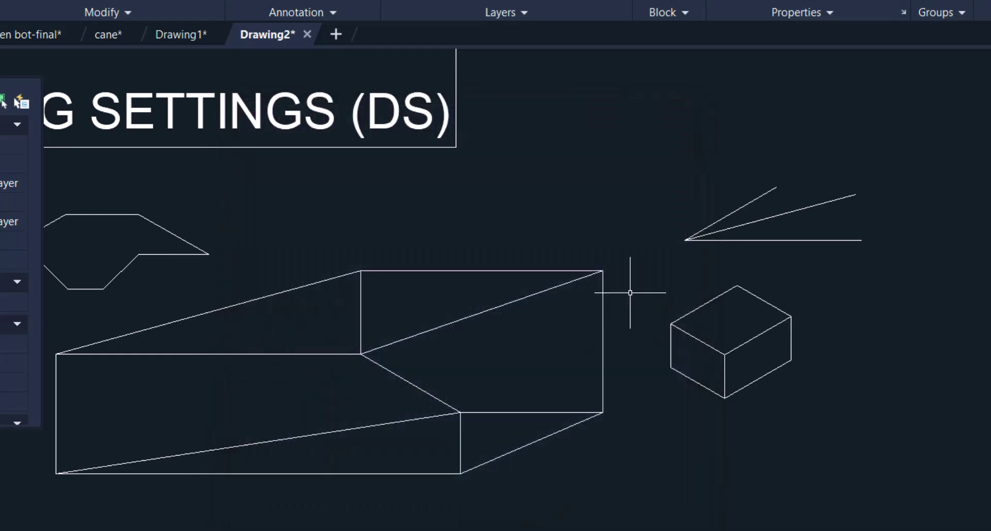
Try picking a line's start point without object snap, turn object snap back on, and leave the Line command
middle_drag(631, 288, 521, 318)
text(l)
key(Return)
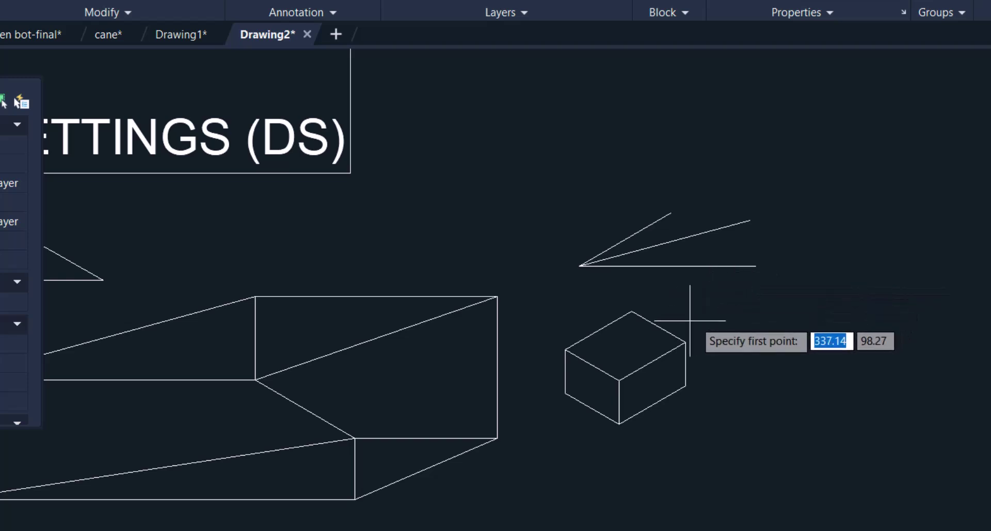
key(F3)
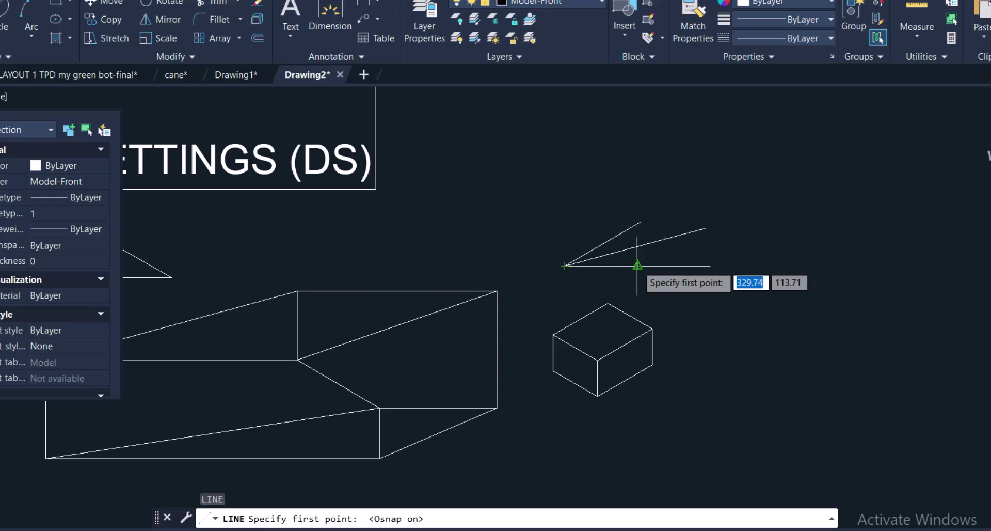
key(Escape)
Draw a circle in the empty area beyond the open ends of the fan of lines
text(c)
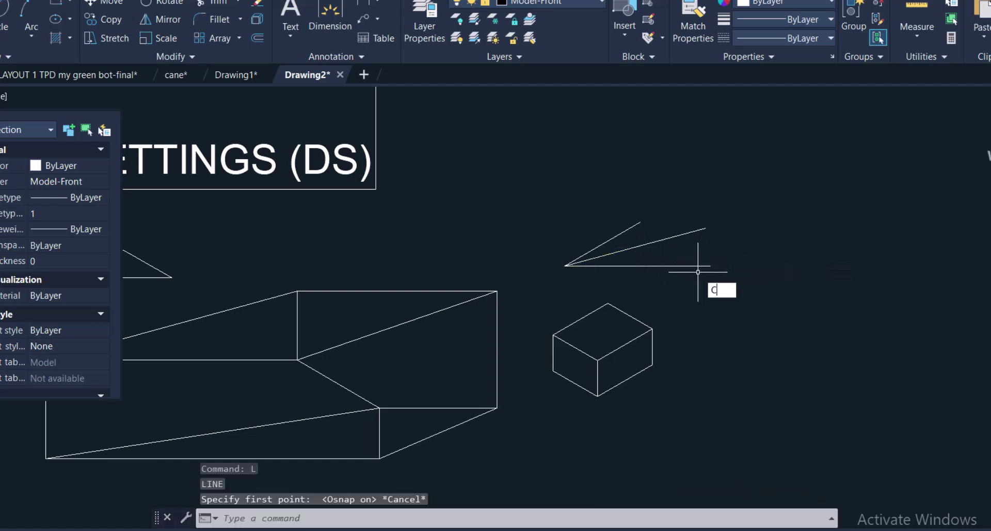
key(Return)
click(784, 224)
click(811, 179)
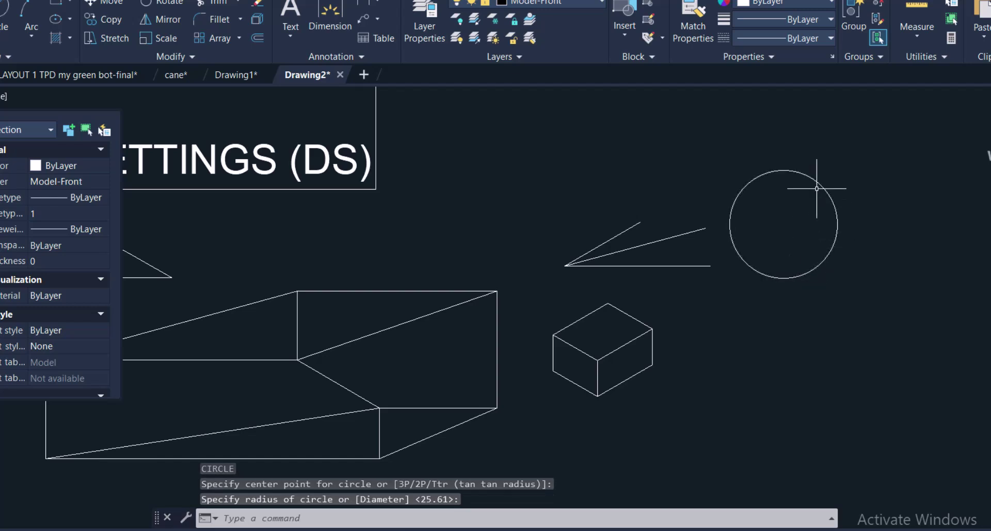
key(Escape)
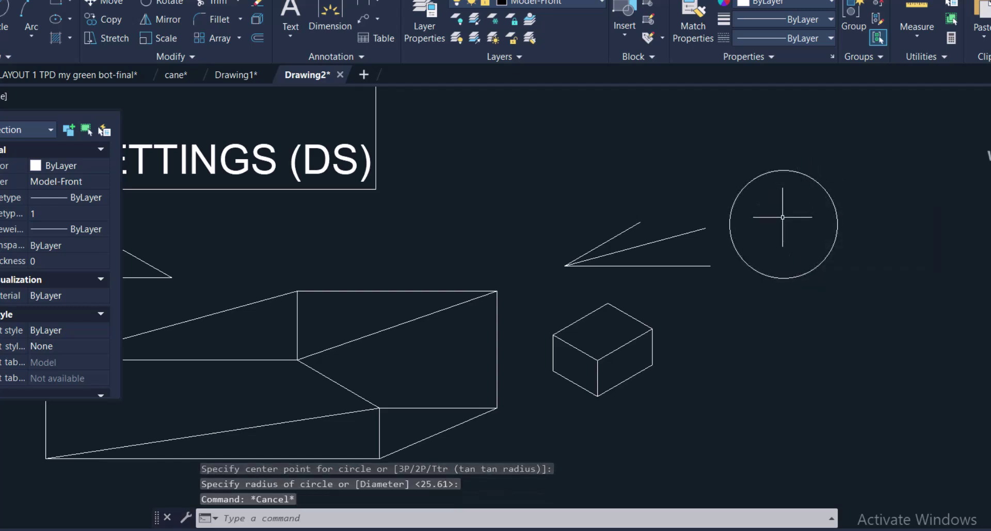
Try to draw a line from a point below the circle to the circle's edge using the tangent object snap
text(l)
key(Return)
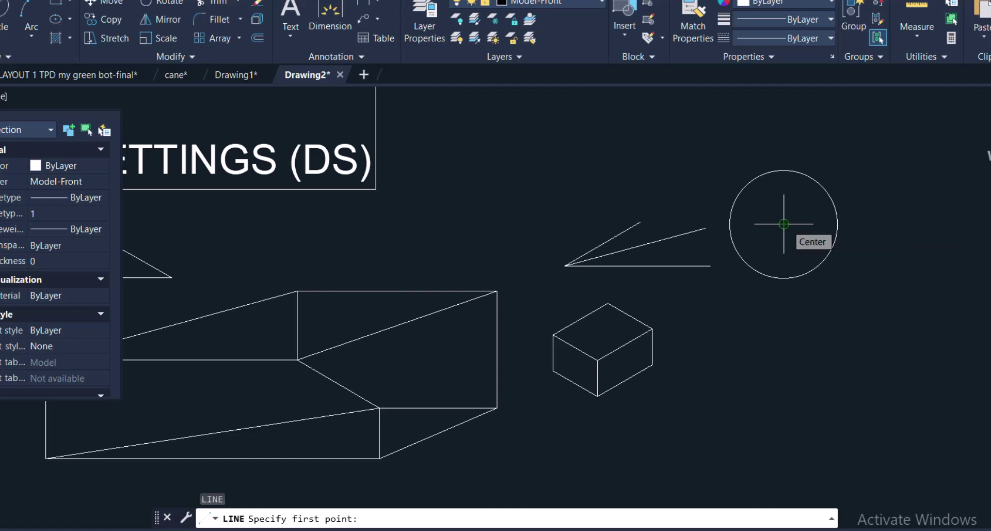
key(Escape)
key(Return)
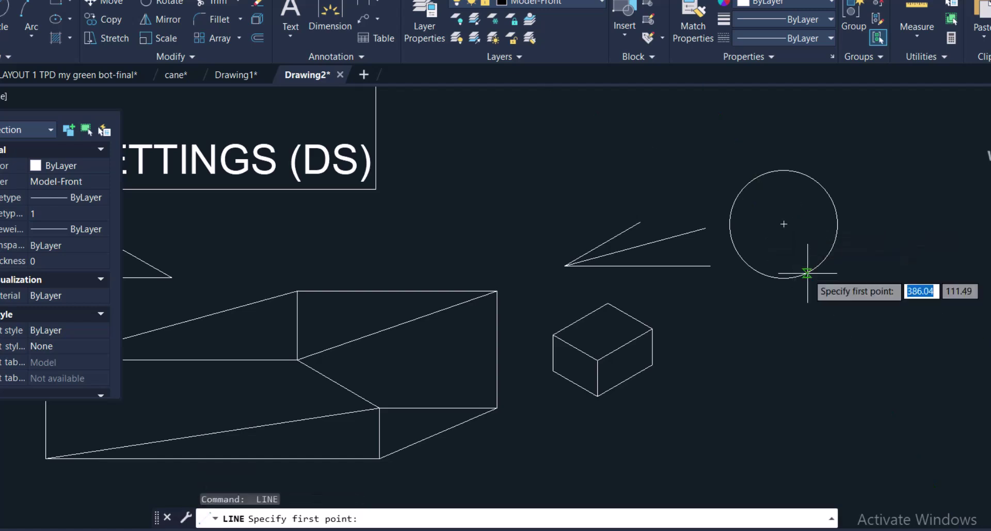
click(798, 317)
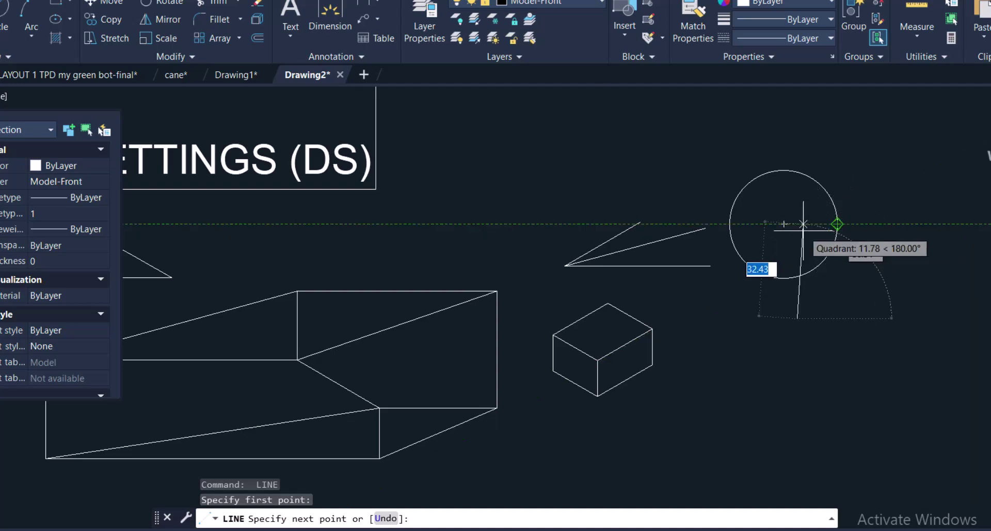
text(tan)
key(Return)
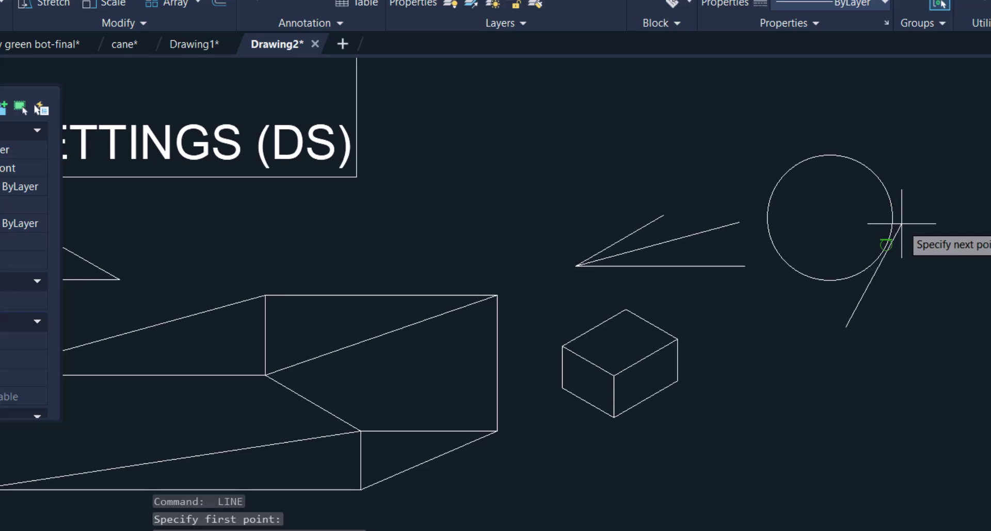
click(885, 244)
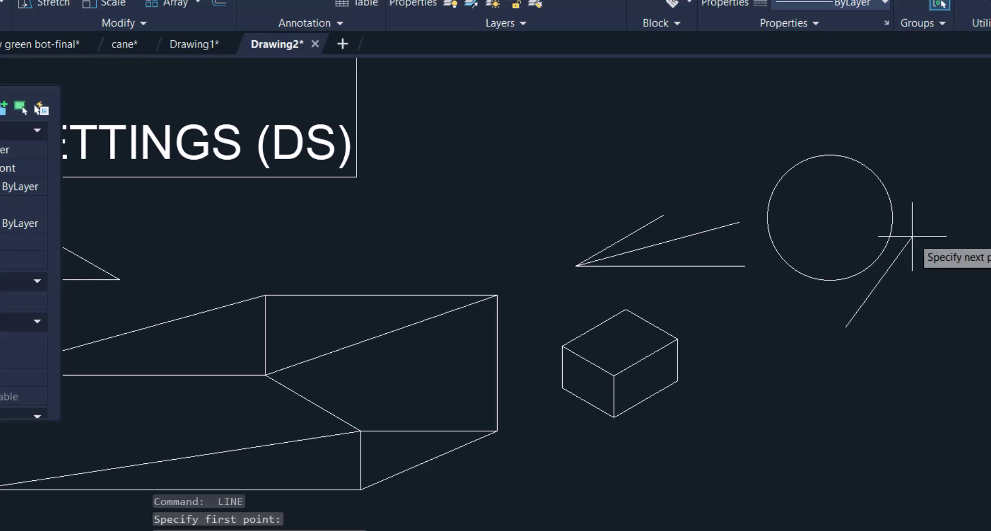
text(TAN)
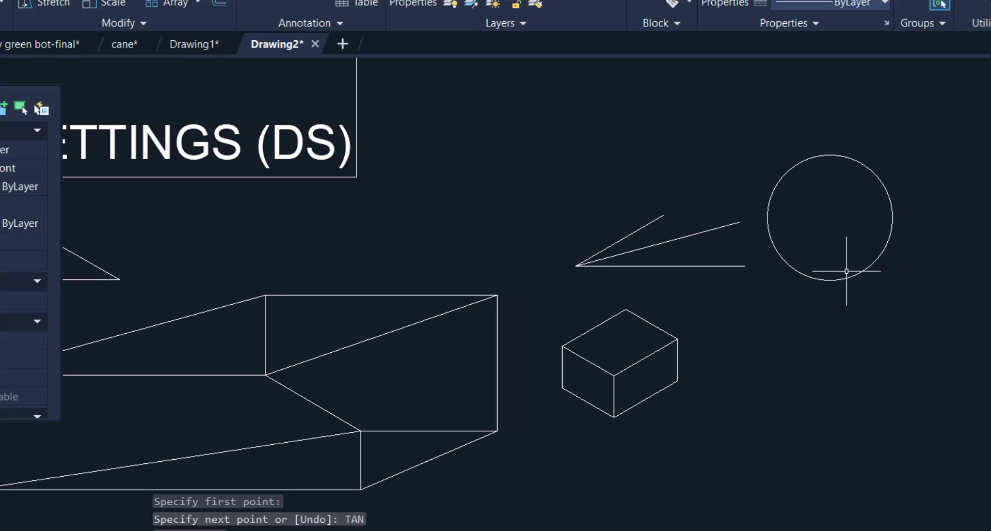
key(Escape)
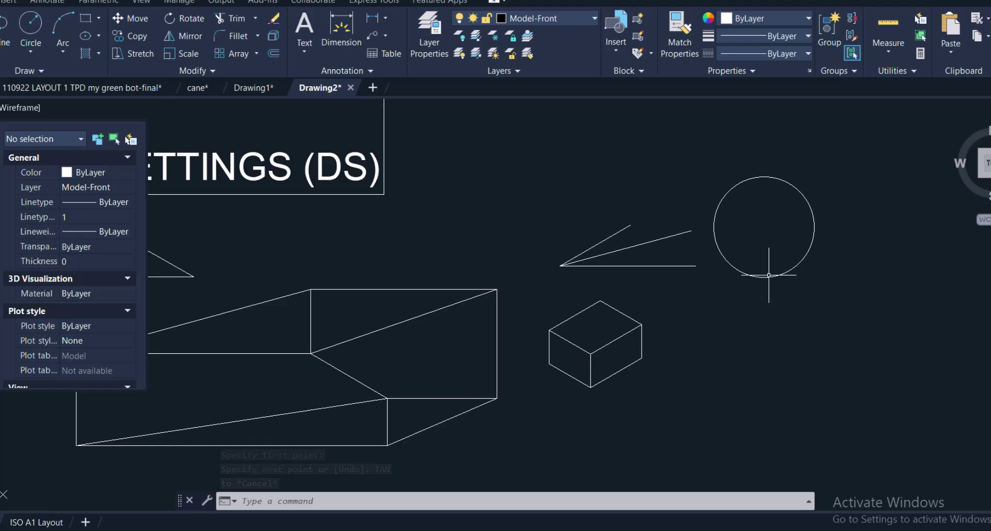
Review the object snap modes and the object snap tracking option in the drafting settings
text(DS)
key(Return)
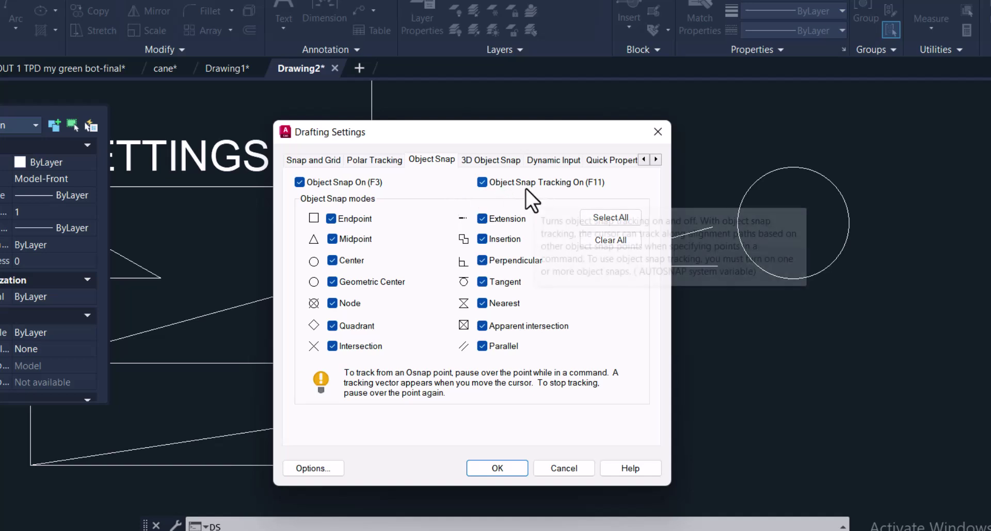
click(504, 472)
Draw a vertical line in the empty area below the circle with ortho mode turned on
middle_drag(635, 306, 511, 330)
text(l)
key(Return)
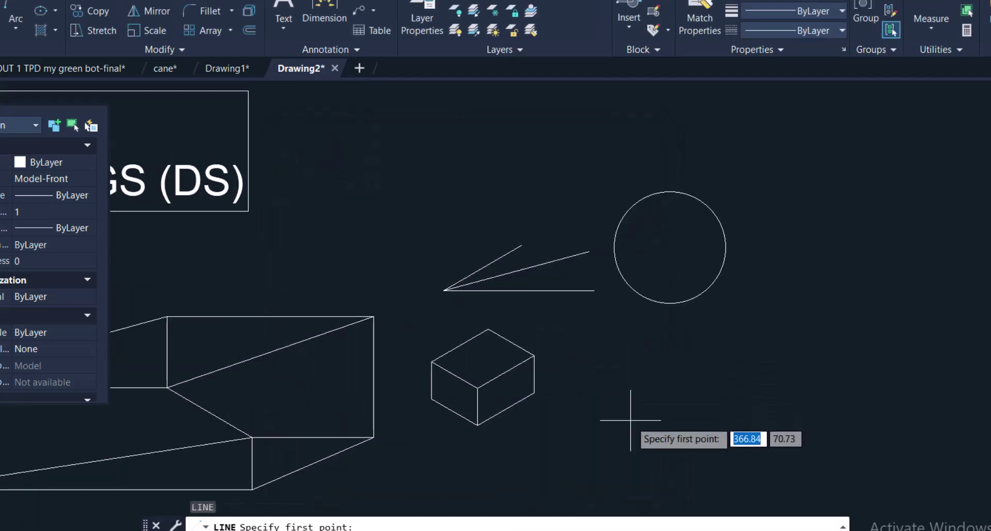
click(630, 420)
key(F8)
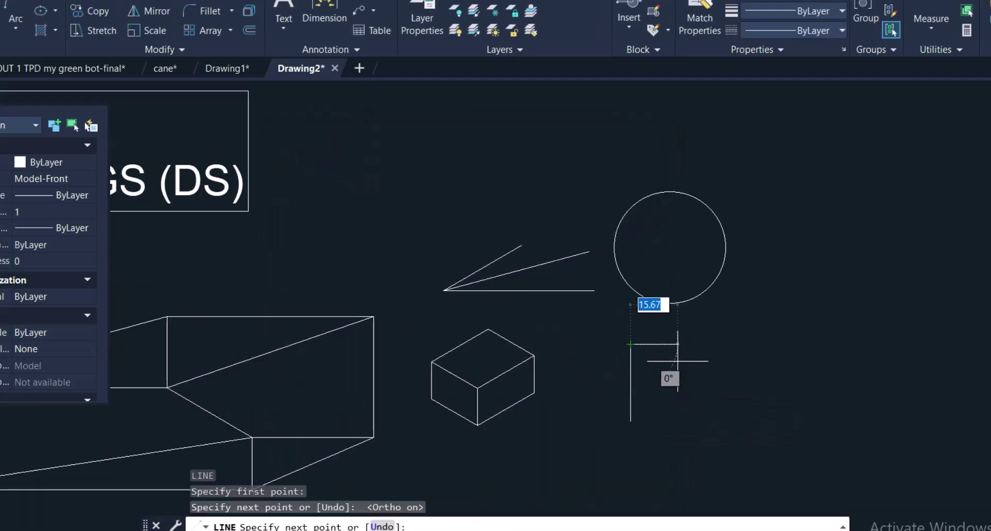
key(Return)
key(Return)
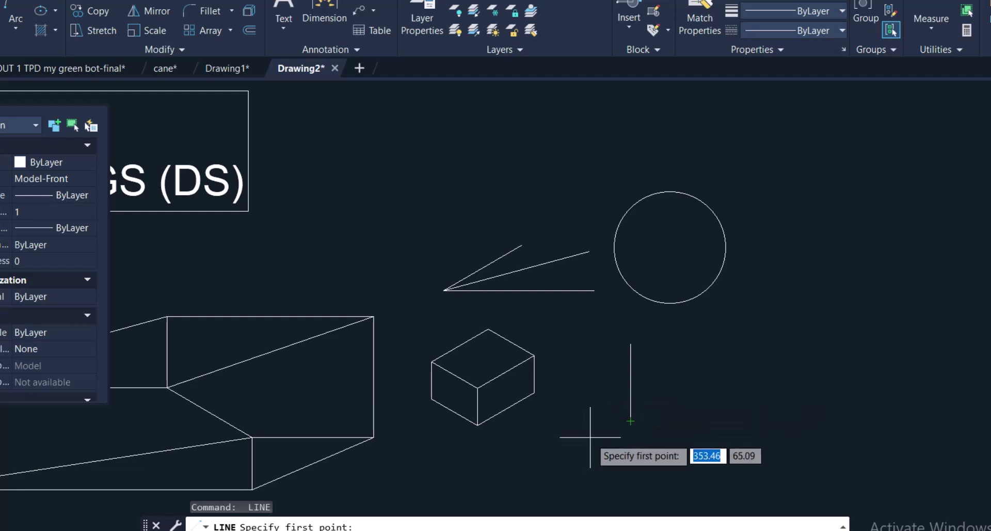
key(Escape)
Turn on object snap tracking and check its option in the drafting settings
text(ds)
key(Return)
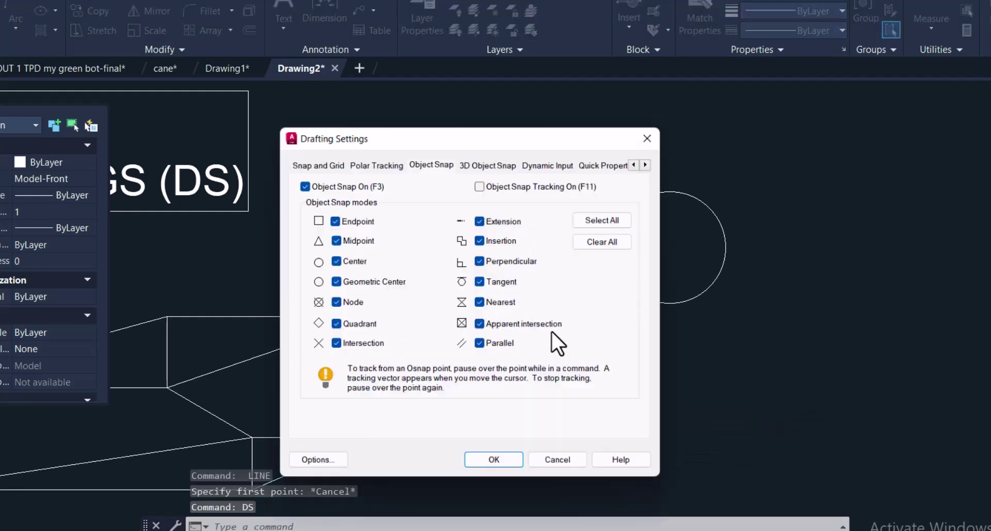
key(Escape)
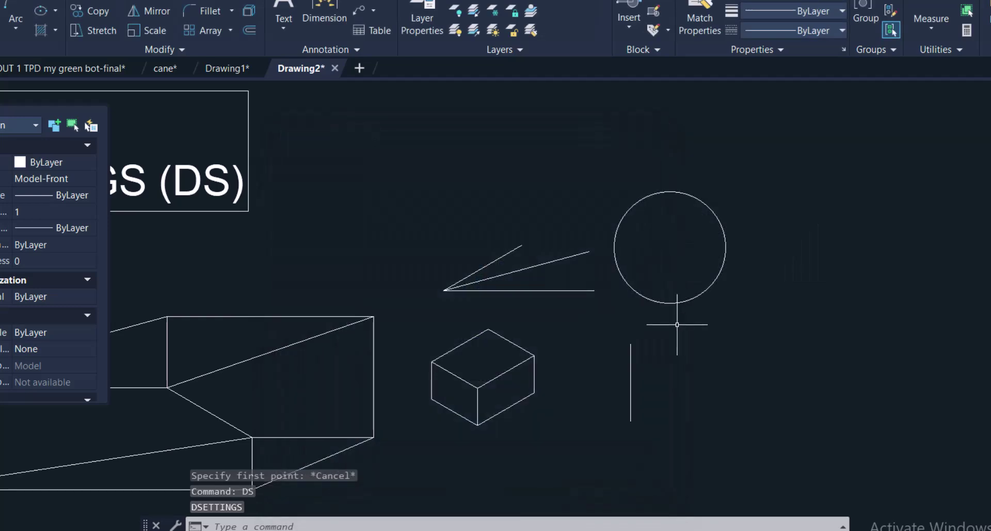
key(F11)
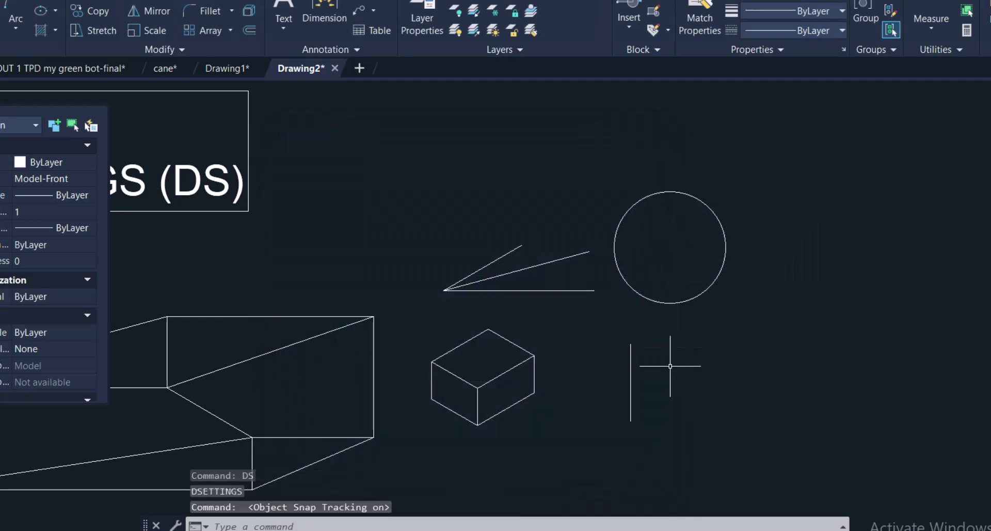
key(Return)
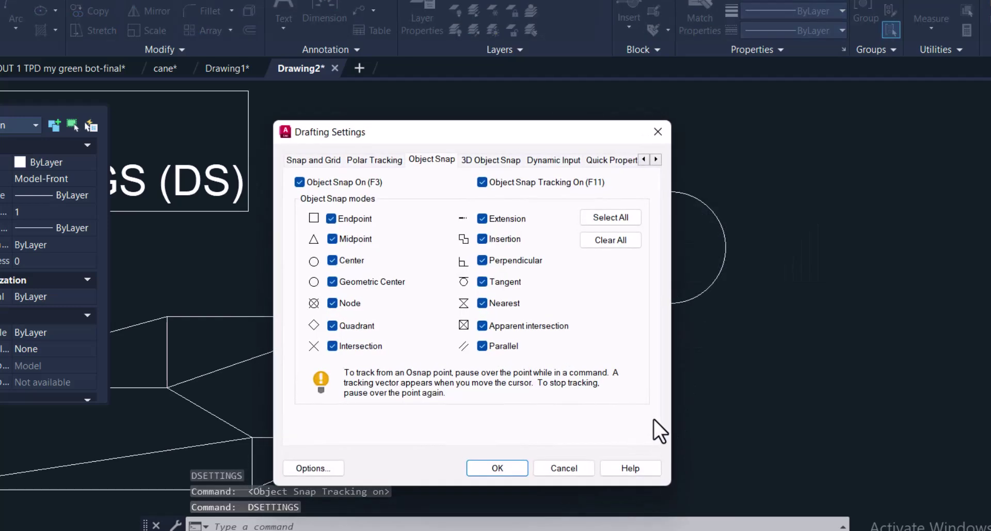
key(Escape)
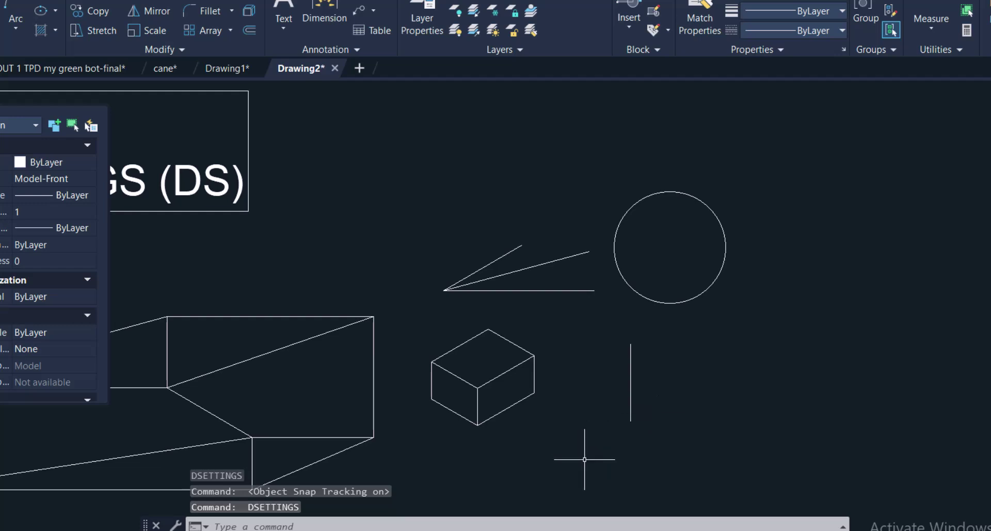
Switch object snap tracking off and back on
key(F11)
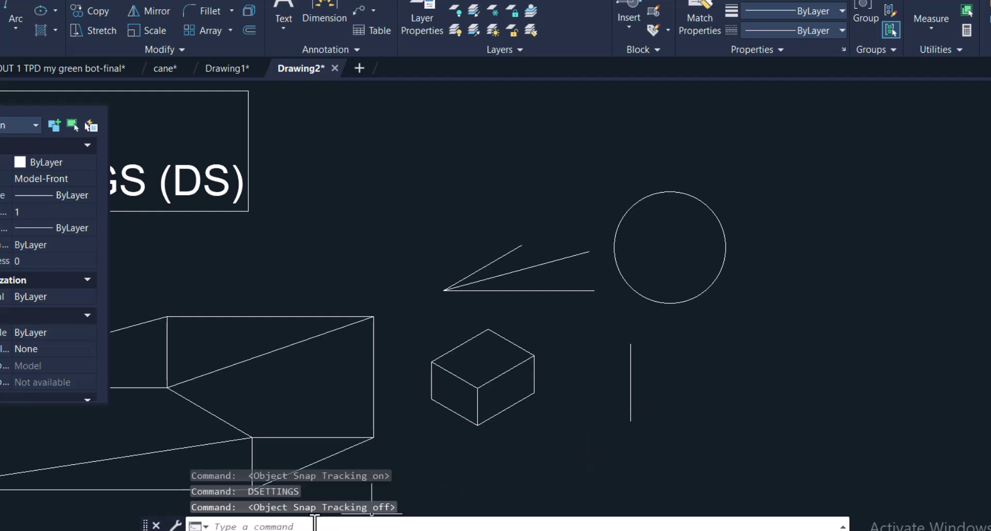
click(368, 524)
key(F11)
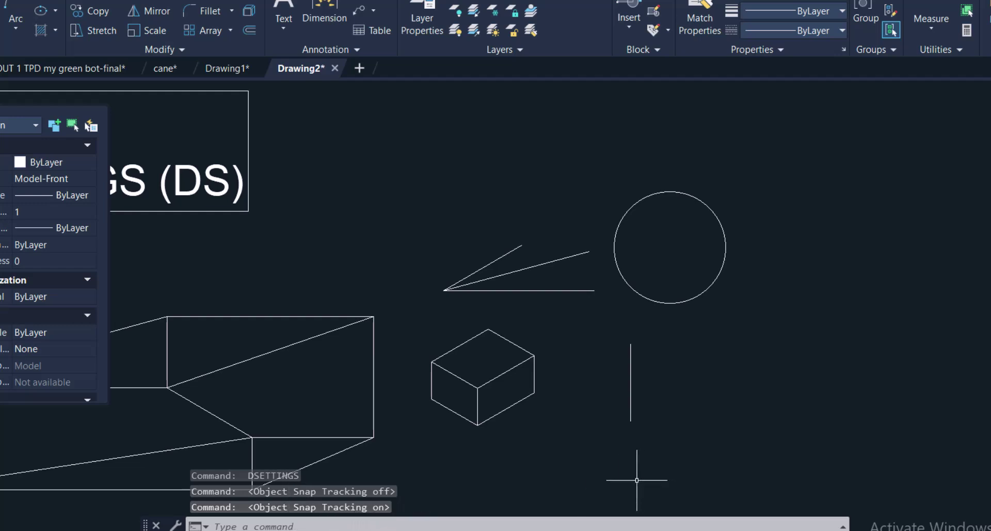
key(Escape)
Draw a second vertical line about 25 units long, tracked level with the first line's ends, and join their upper ends with a horizontal line
text(l)
key(Return)
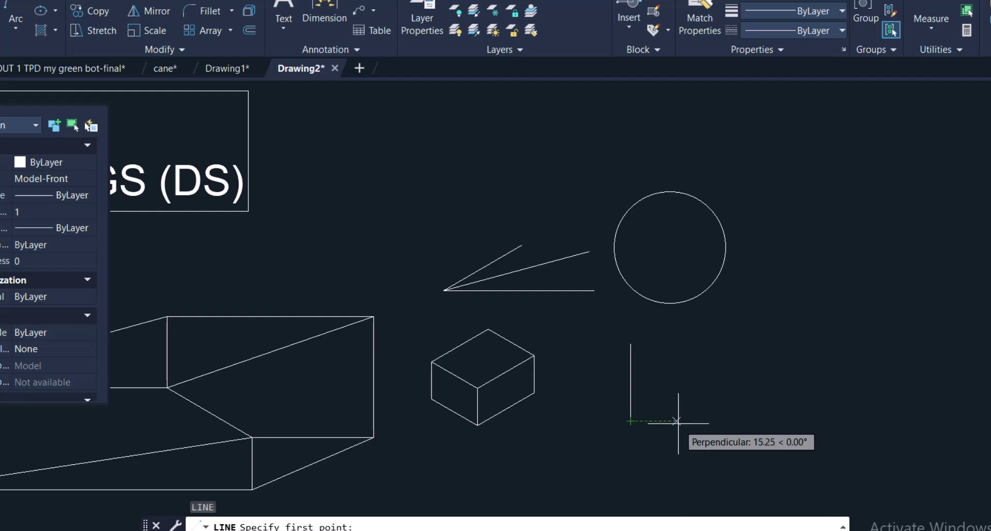
click(695, 421)
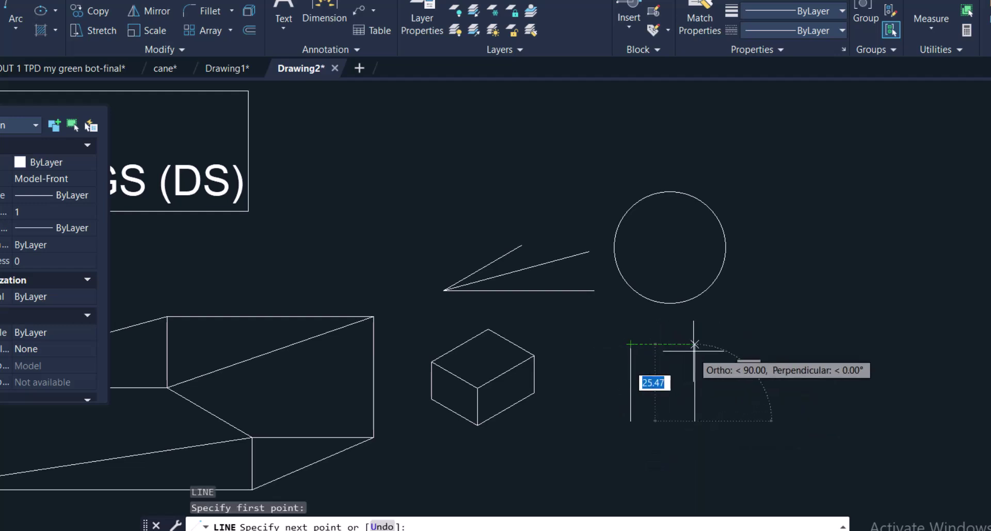
click(695, 343)
click(631, 343)
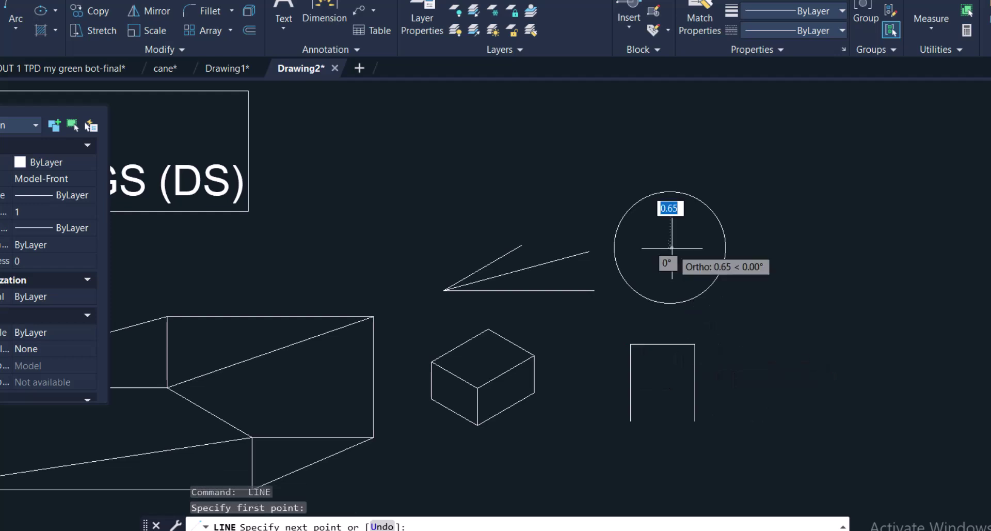
key(Escape)
Move the circle a short distance horizontally, farther away from the fan of lines
click(697, 267)
click(698, 268)
text(m)
key(Return)
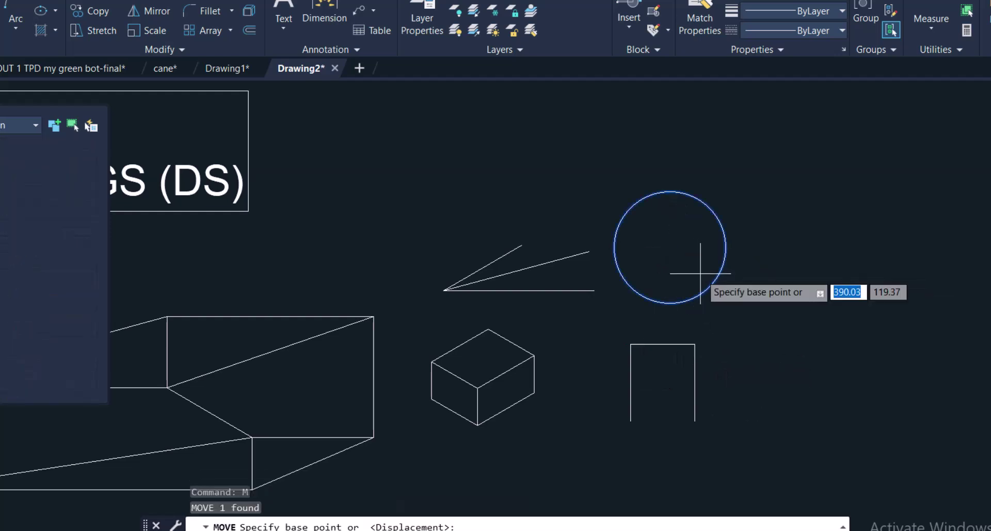
click(697, 268)
click(752, 267)
key(Escape)
Draw a vertical line from the circle's right quadrant down to the level of the open rectangle's upper edge
text(l)
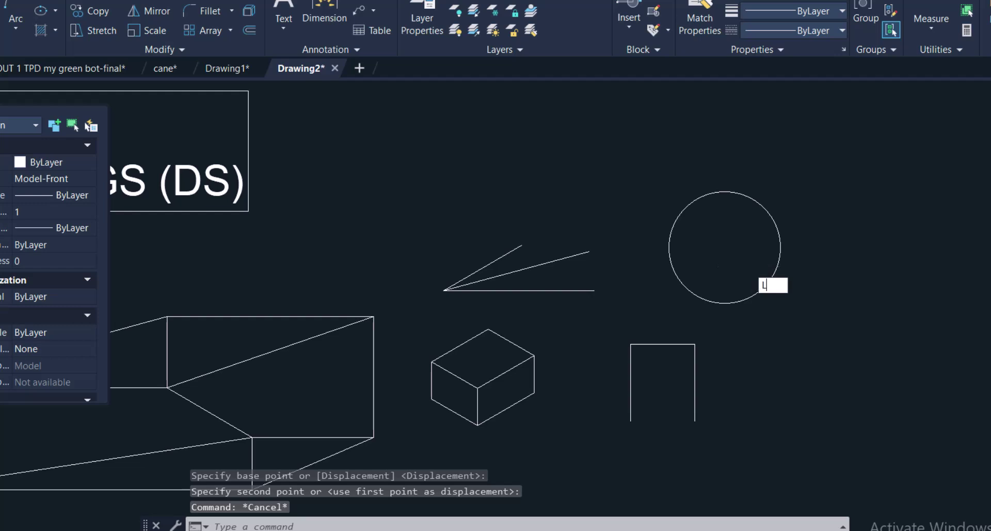
key(Return)
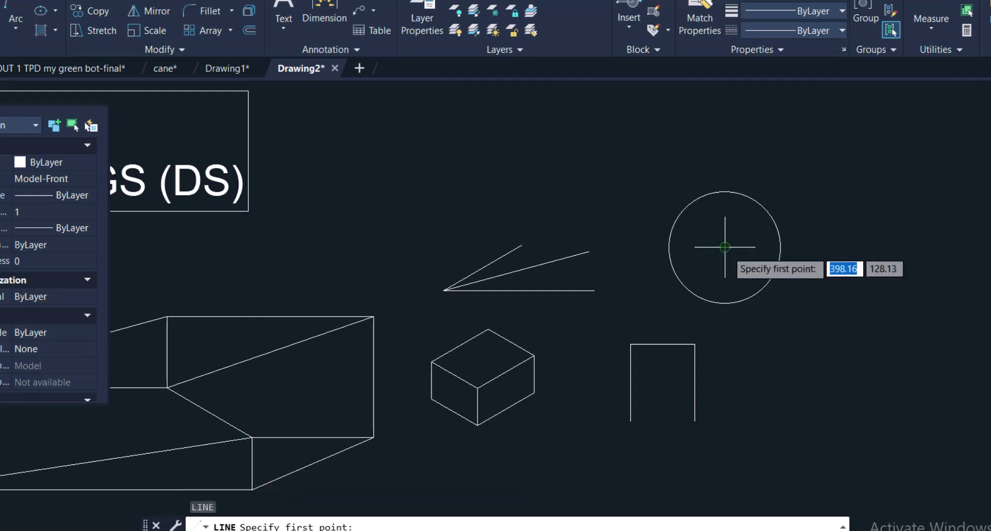
click(780, 247)
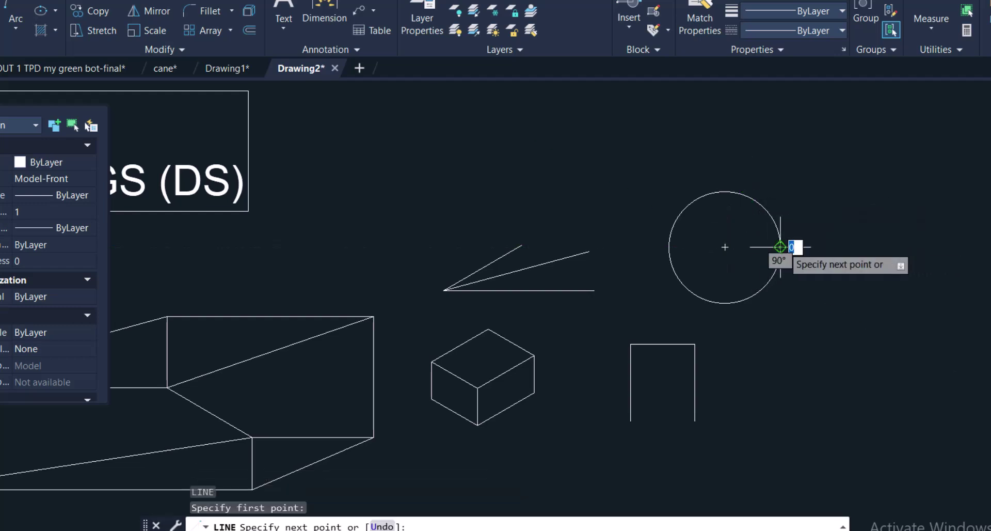
click(784, 348)
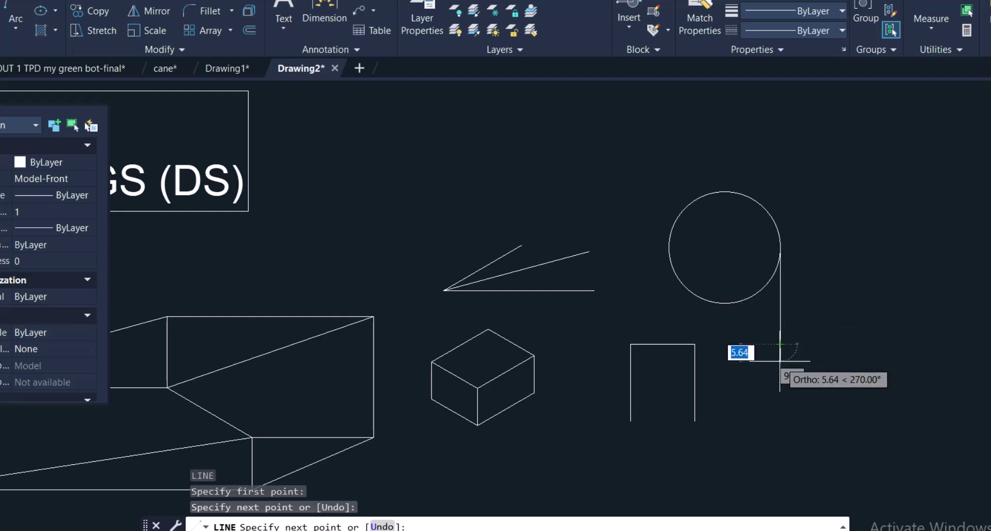
key(Escape)
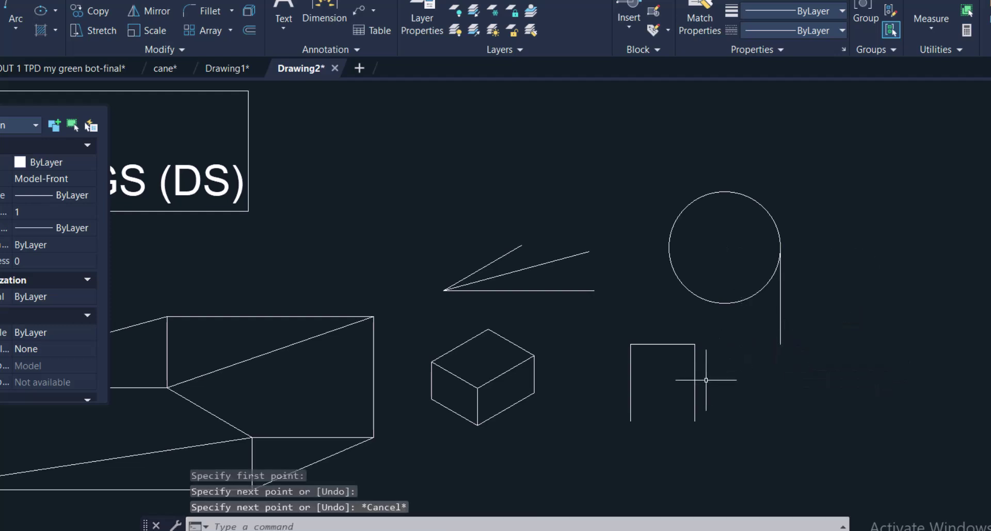
Select all object snap modes, check the dynamic input options, and accept the drafting settings
text(DS)
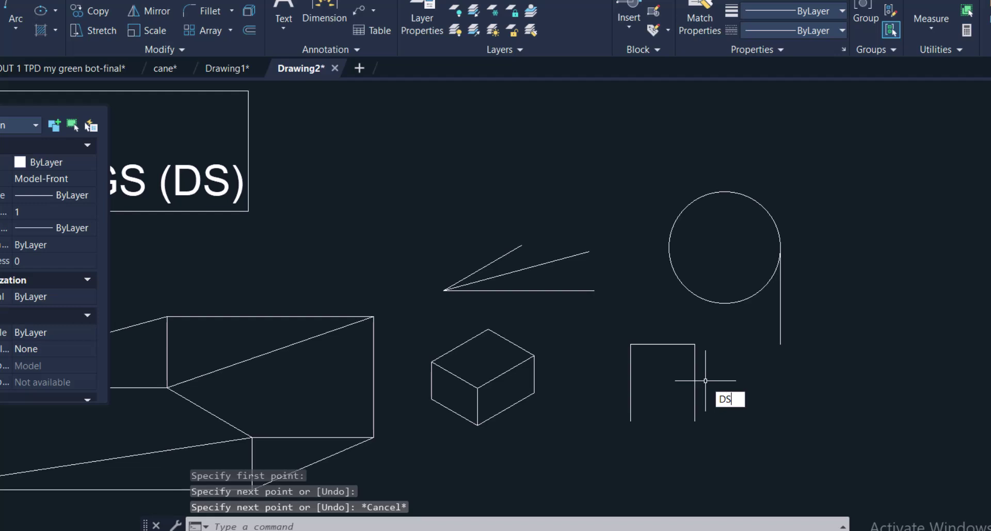
key(Return)
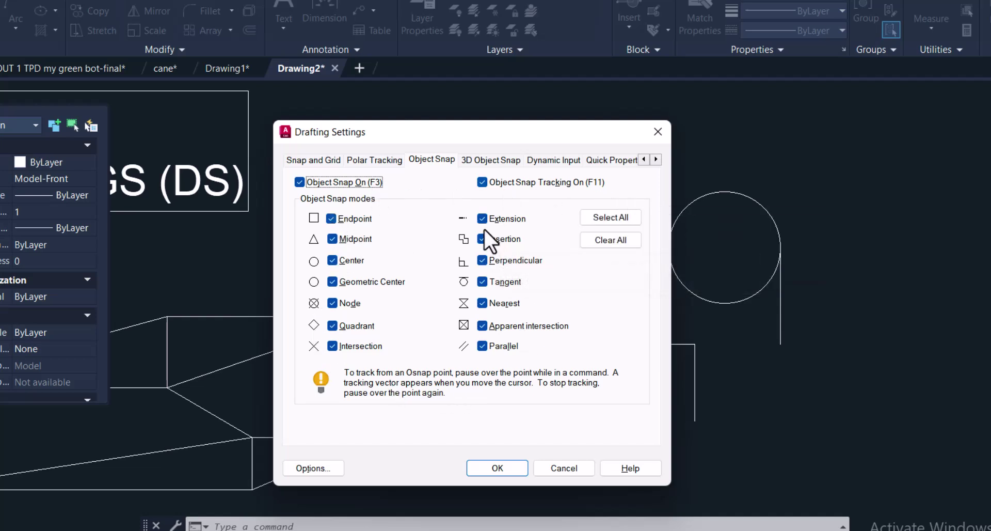
click(617, 220)
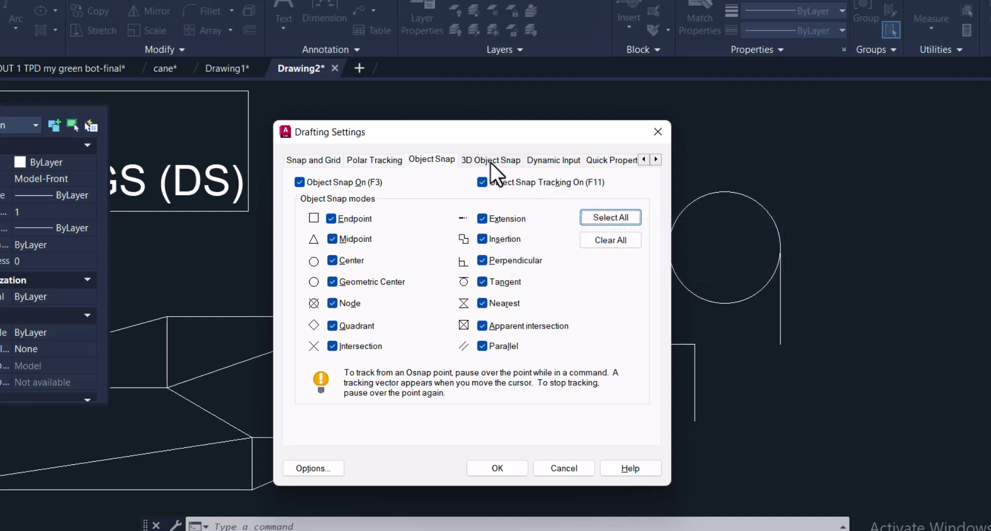
click(546, 160)
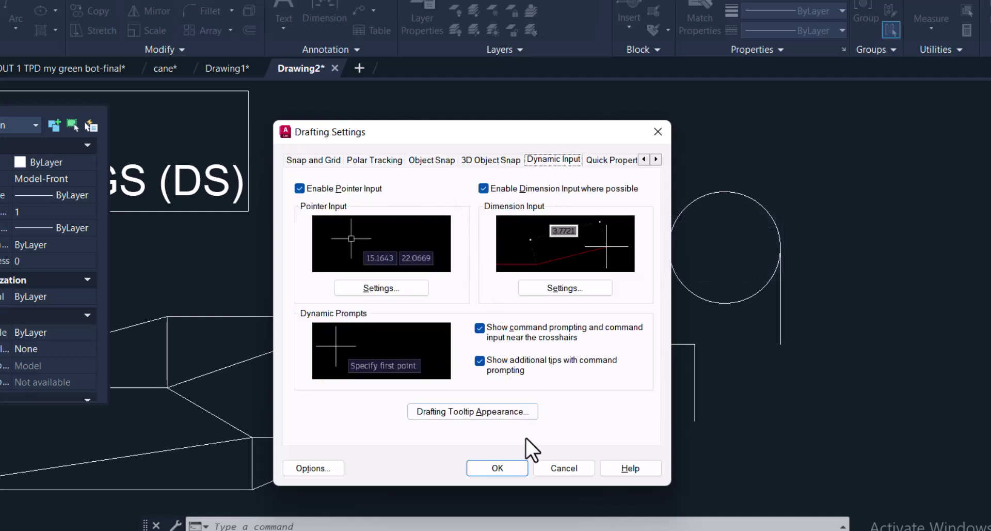
click(504, 466)
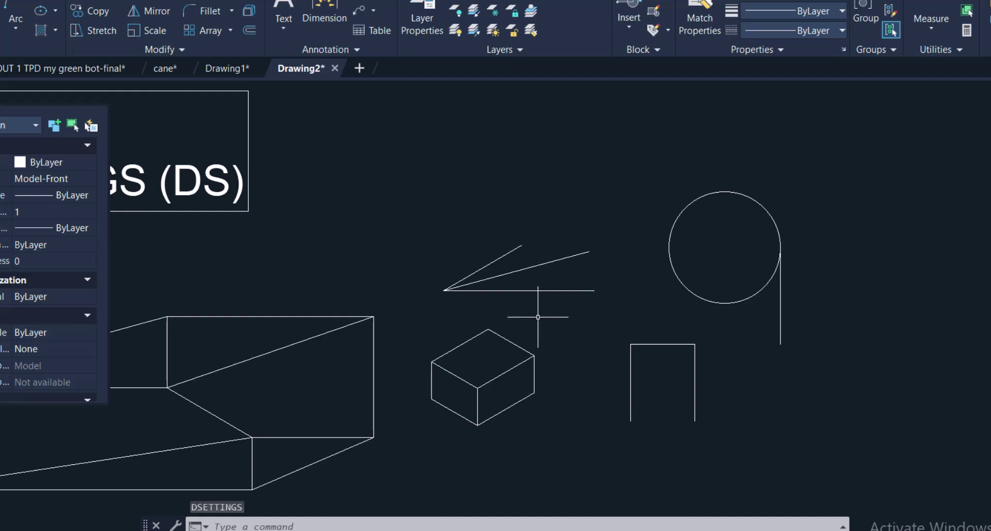
Draw a line 50 units long at a 50° angle above the fan of lines, toggling ortho mode off and back on before setting its endpoint
text(l)
key(Return)
click(487, 209)
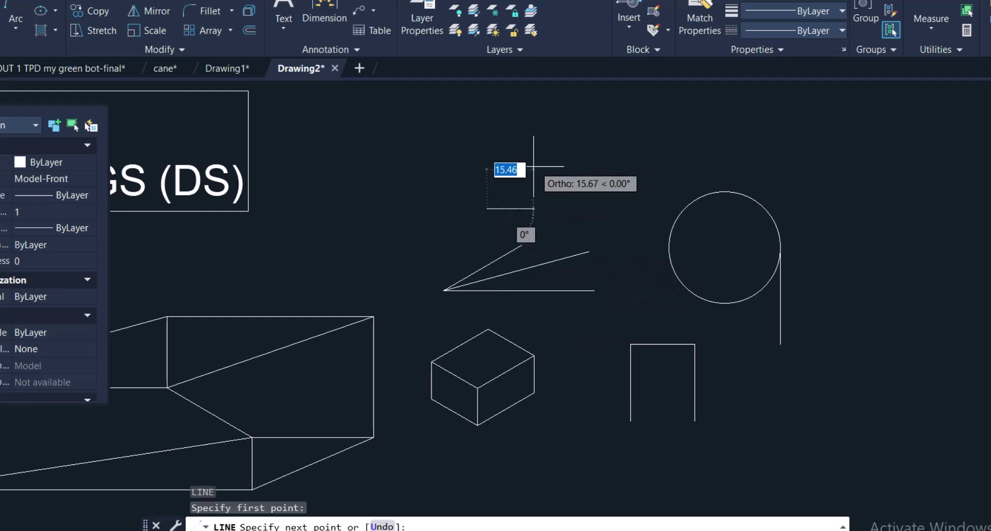
key(F8)
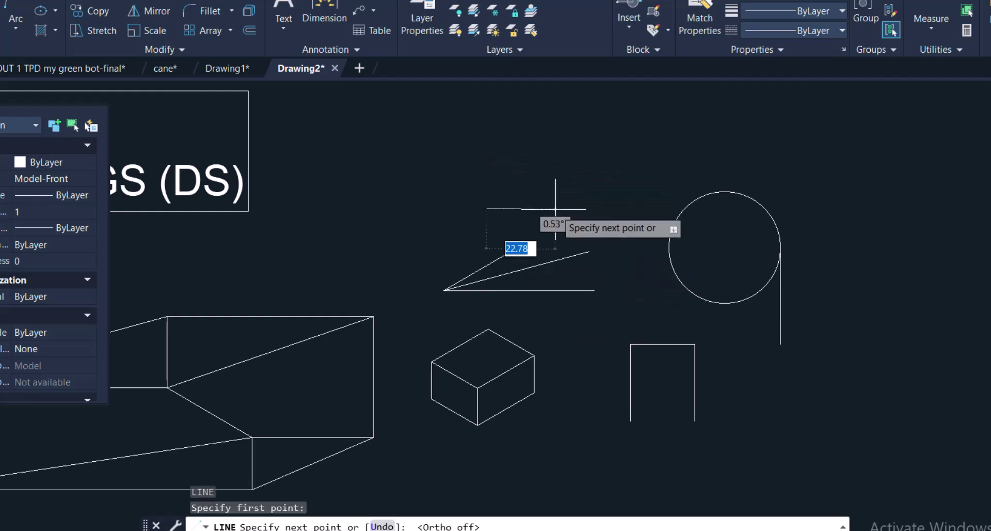
key(F8)
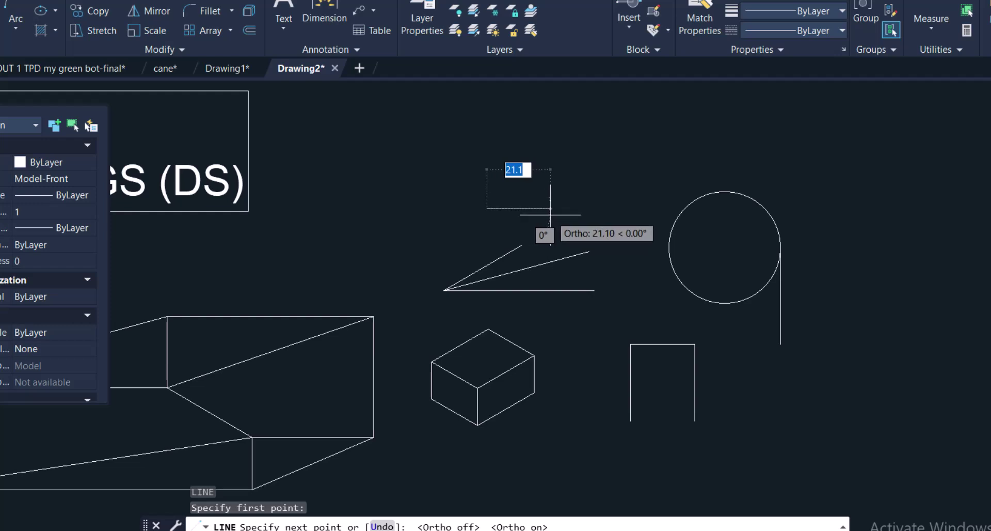
text(50)
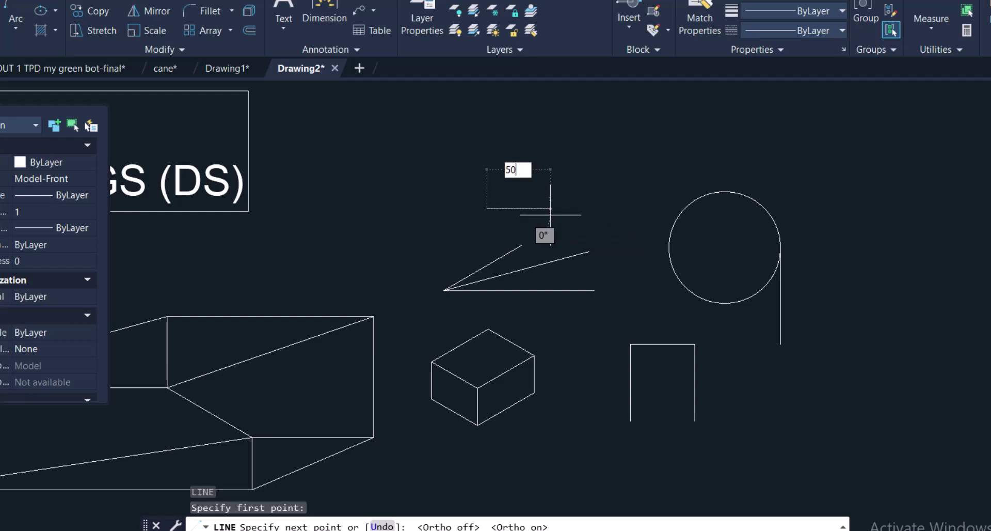
key(Tab)
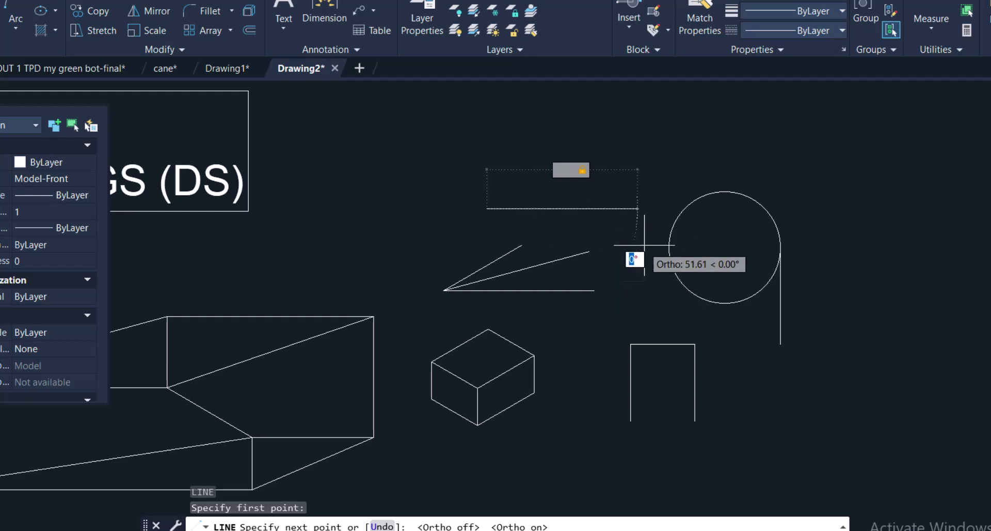
text(50)
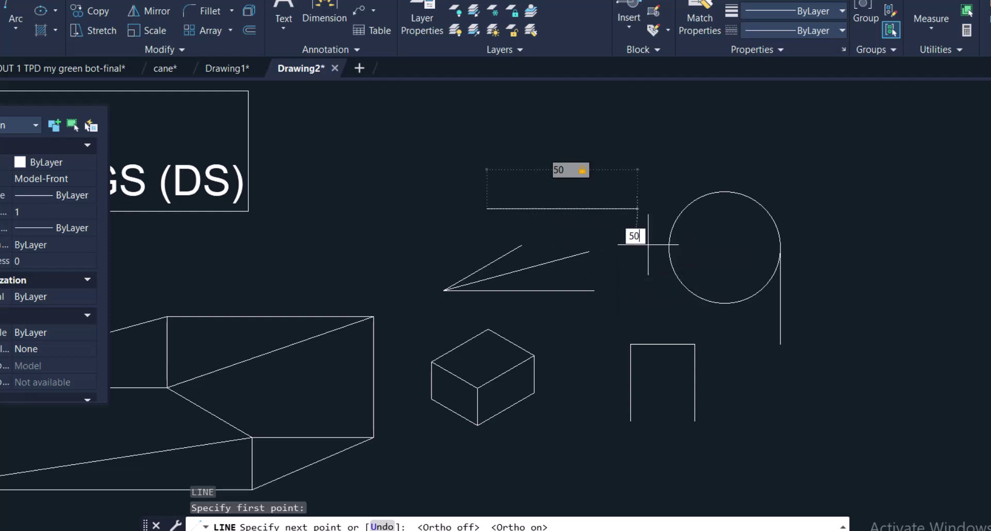
key(Return)
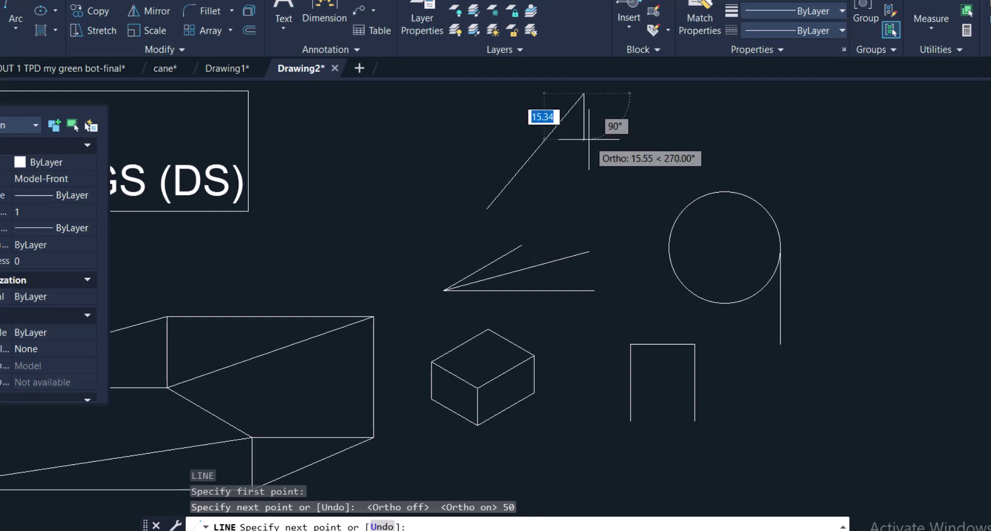
key(Escape)
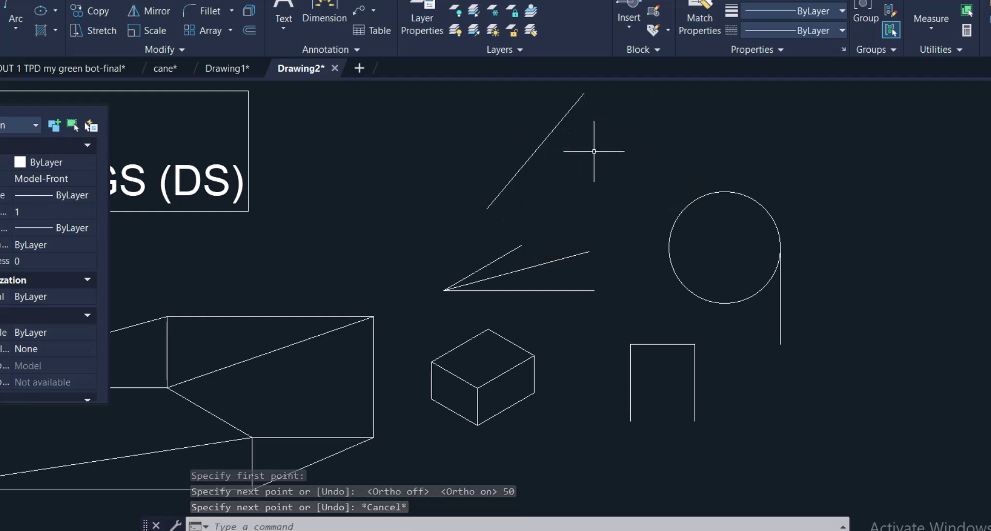
Review the dynamic input options in the drafting settings and accept them
text(DS)
key(Return)
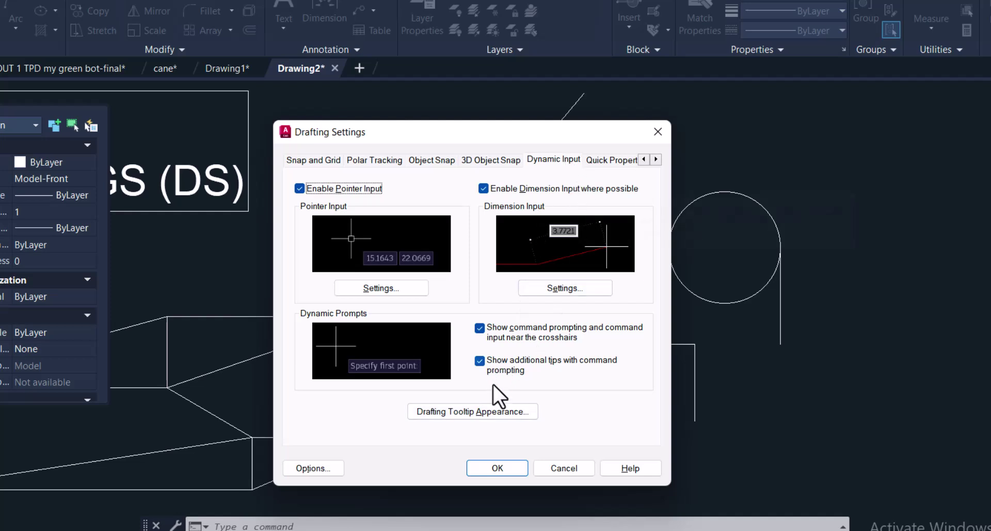
click(492, 469)
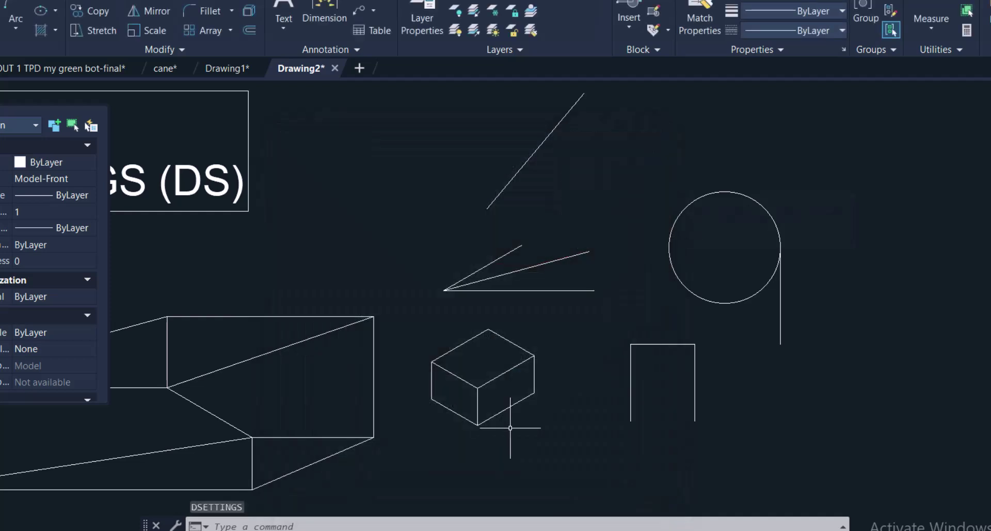
Start a line between the fan of lines and the circle, toggle ortho mode off and back on to compare directions, and cancel the line
text(l)
key(Return)
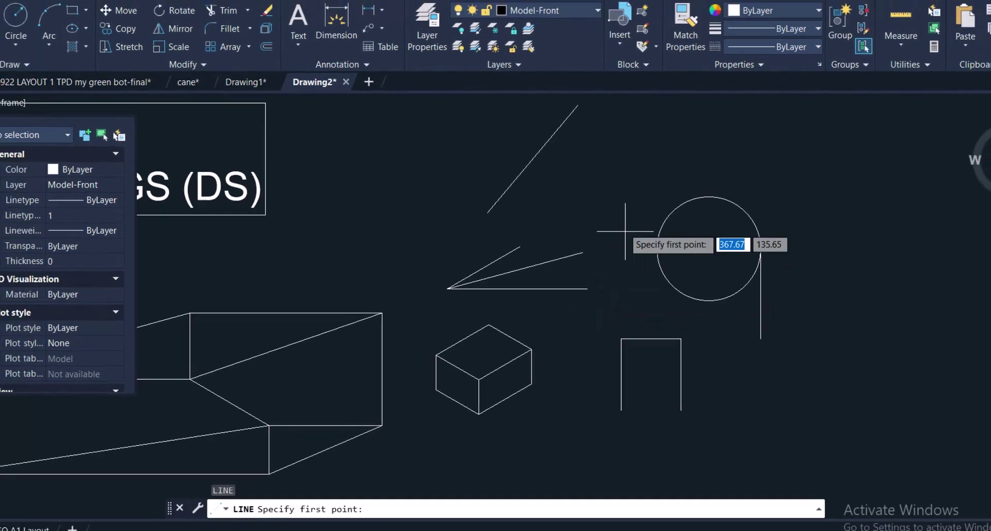
click(630, 215)
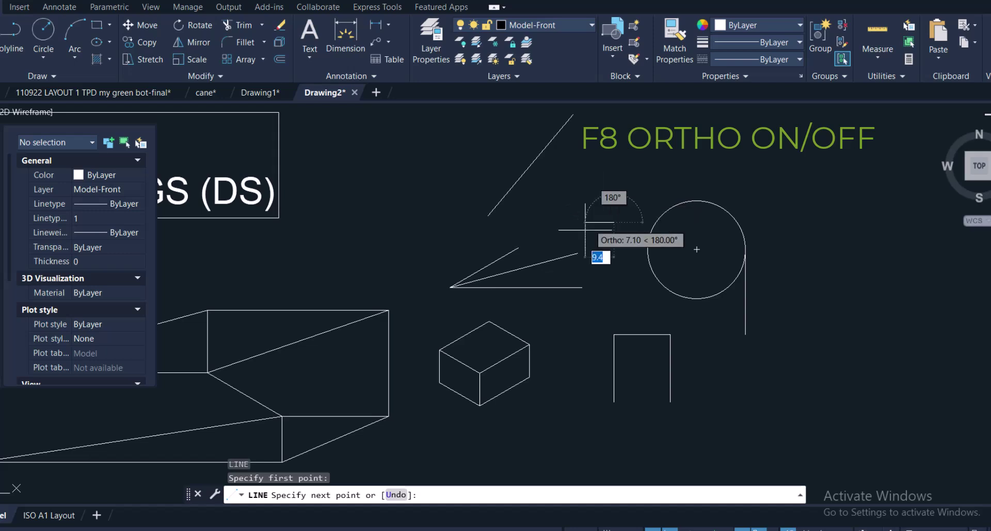
key(F8)
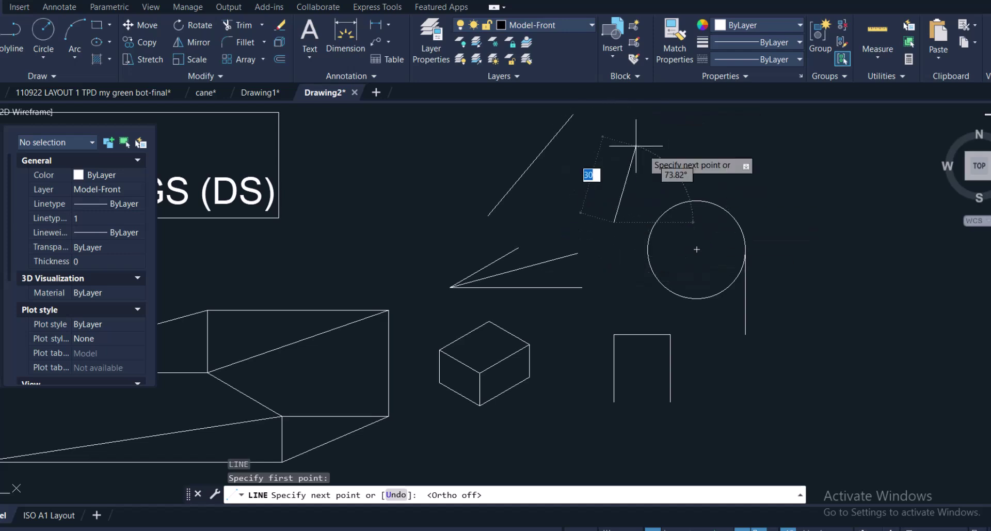
key(F8)
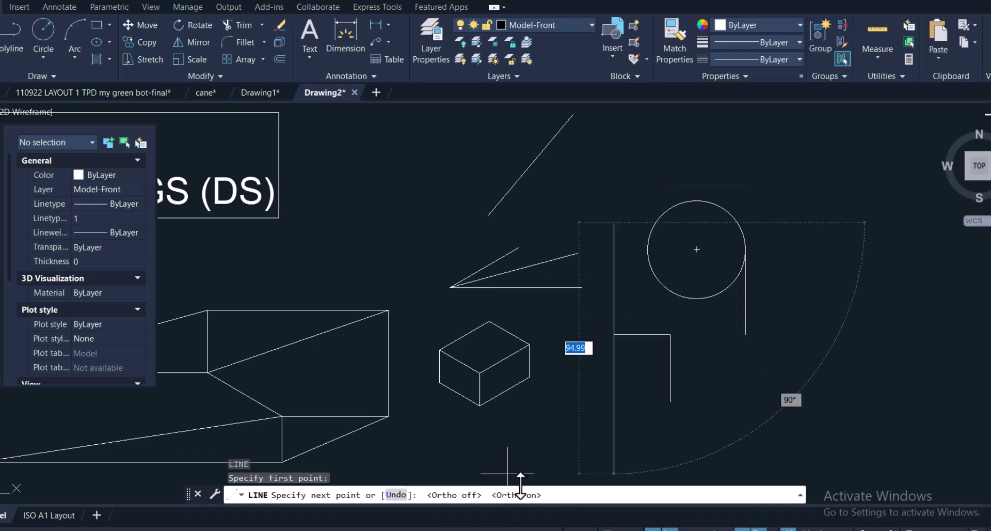
key(Escape)
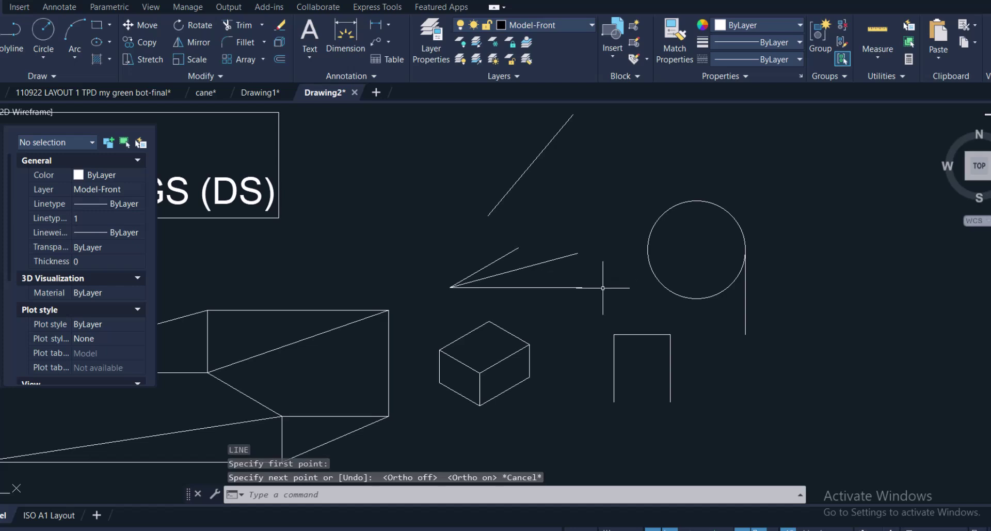
middle_drag(526, 299, 604, 294)
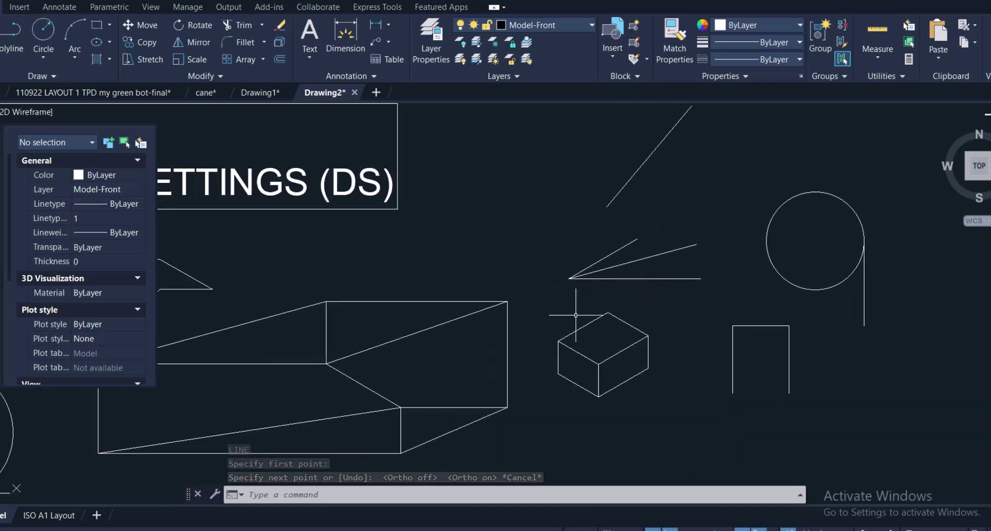
middle_drag(513, 346, 753, 356)
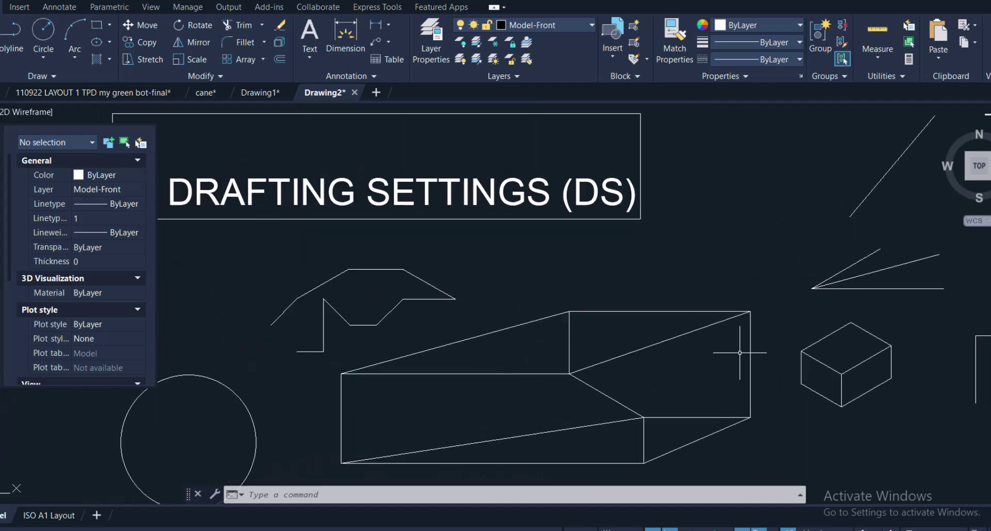
middle_drag(557, 263, 669, 258)
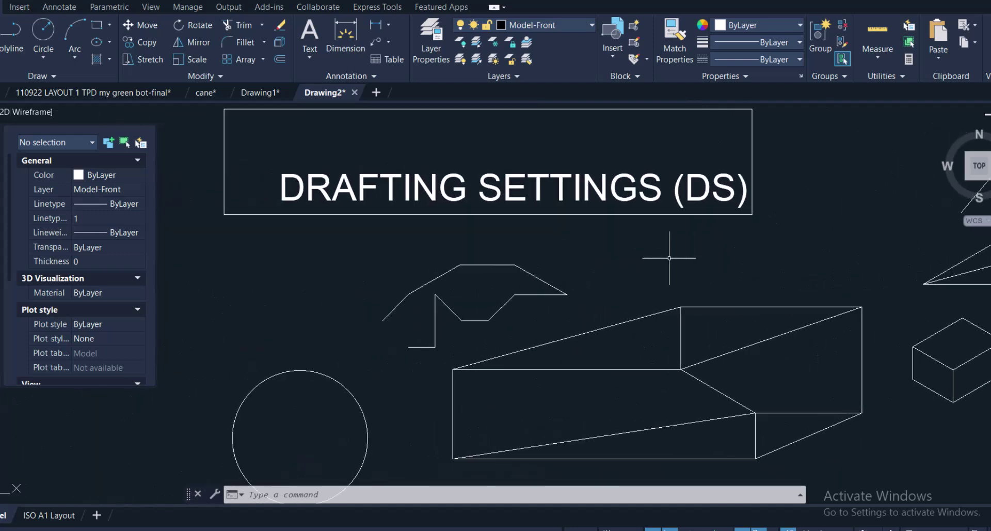